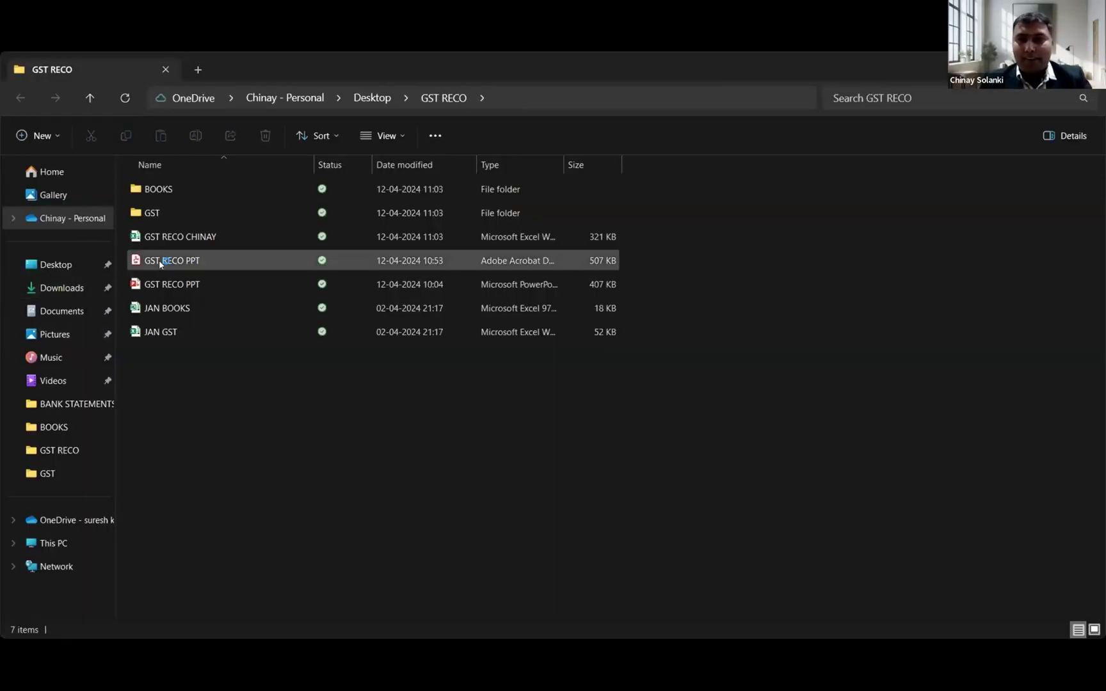
# Step: Open the GST RECO PPT PDF to its 'How to use this tool' page
pyautogui.click(158, 260)
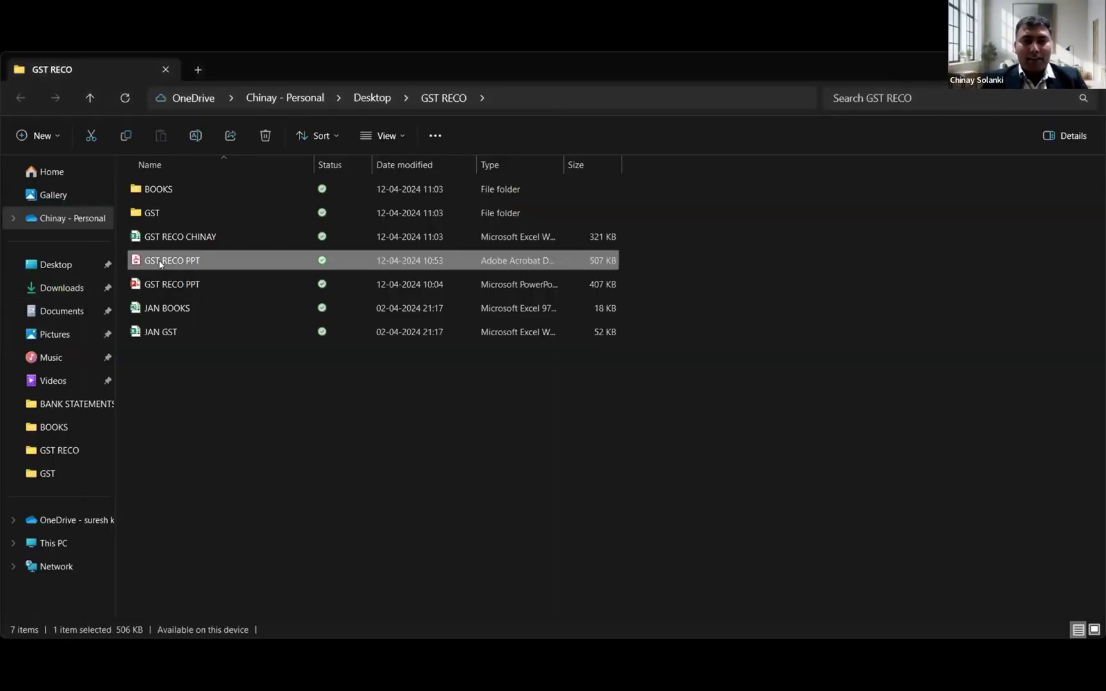
pyautogui.doubleClick(290, 256)
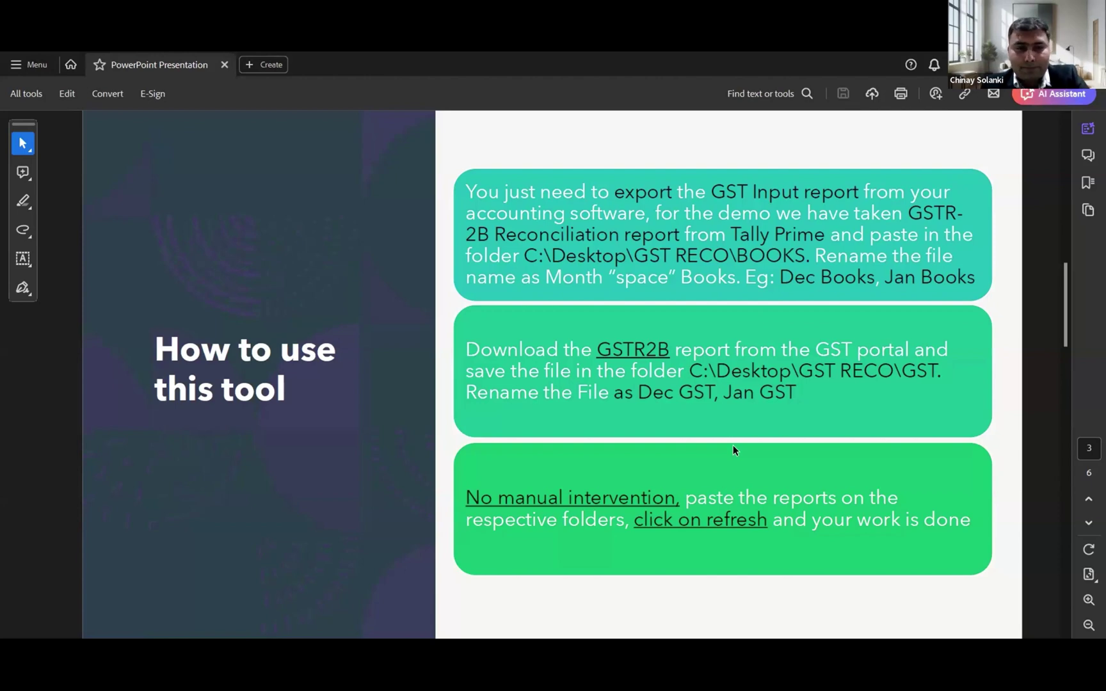
# Step: Scroll through the presentation pages to reach the Demo slide on page 5
pyautogui.scroll(-3, 741, 607)
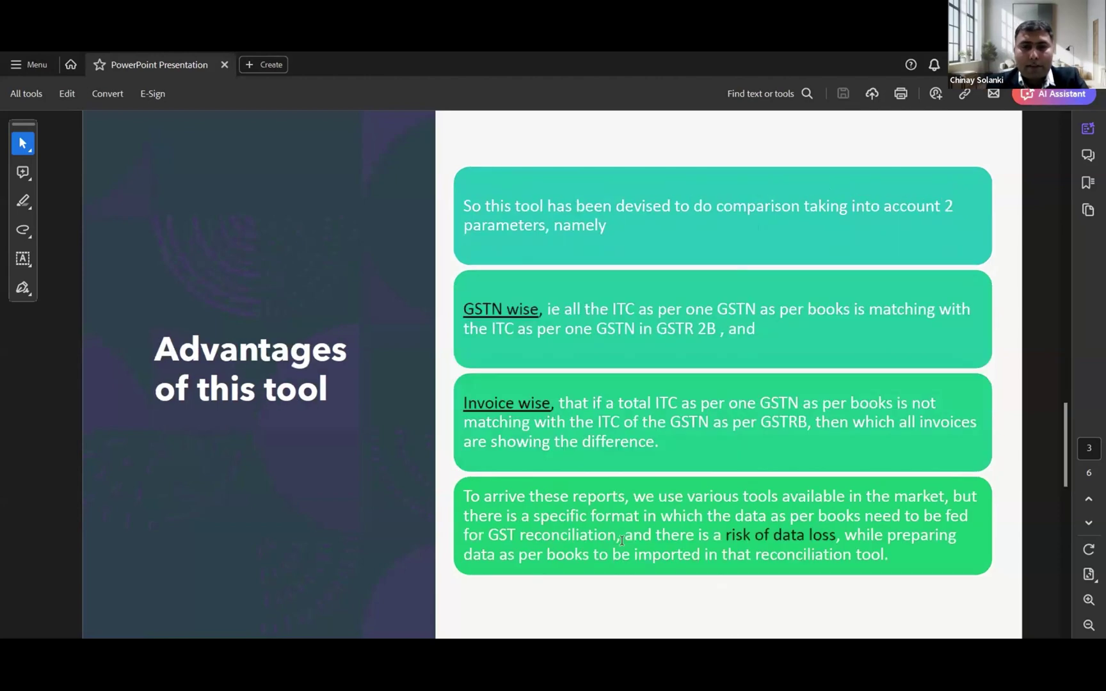
pyautogui.scroll(5, 622, 541)
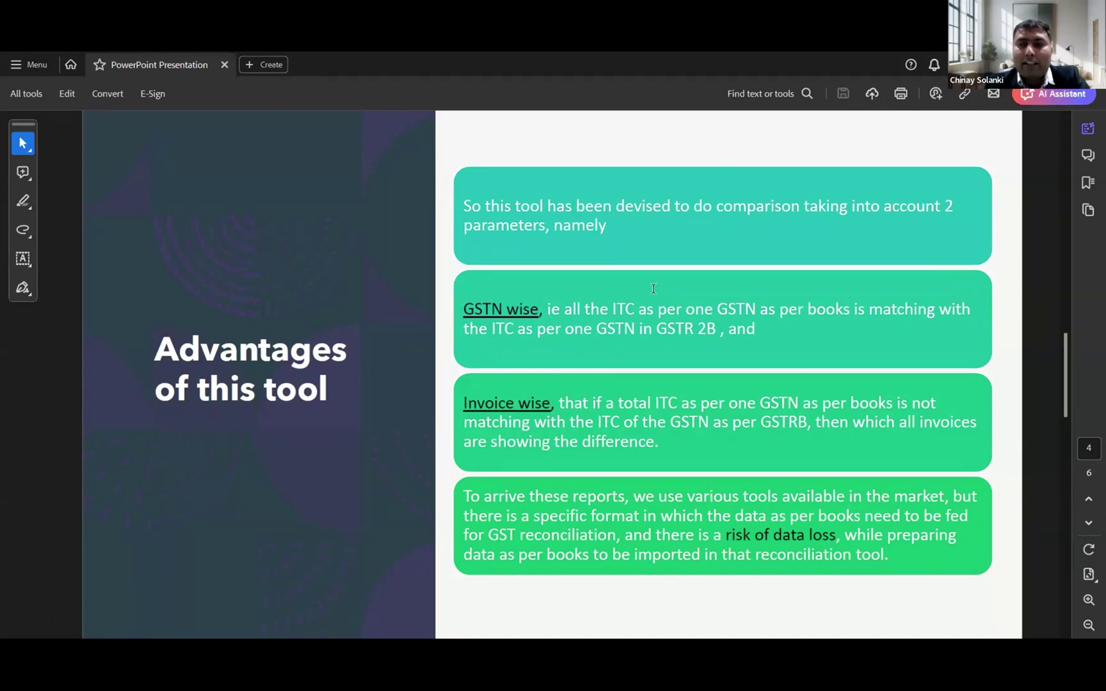
pyautogui.scroll(-1, 654, 288)
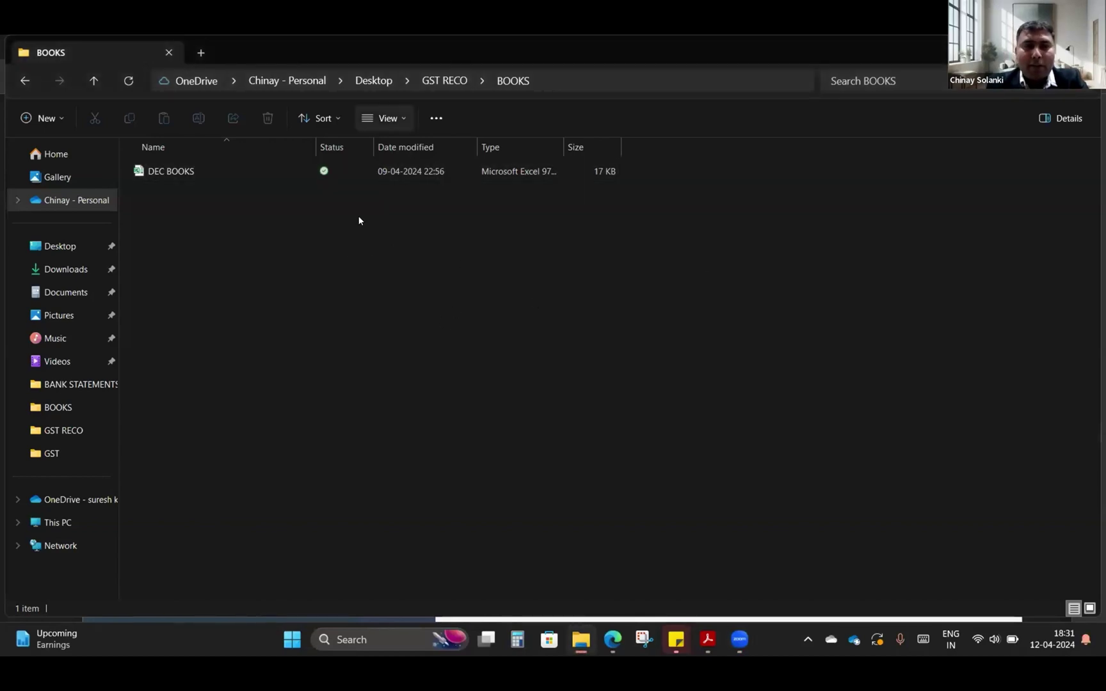
# Step: Go up to GST RECO, enter the BOOKS folder and select DEC BOOKS
pyautogui.hotkey('alt', 'Up')
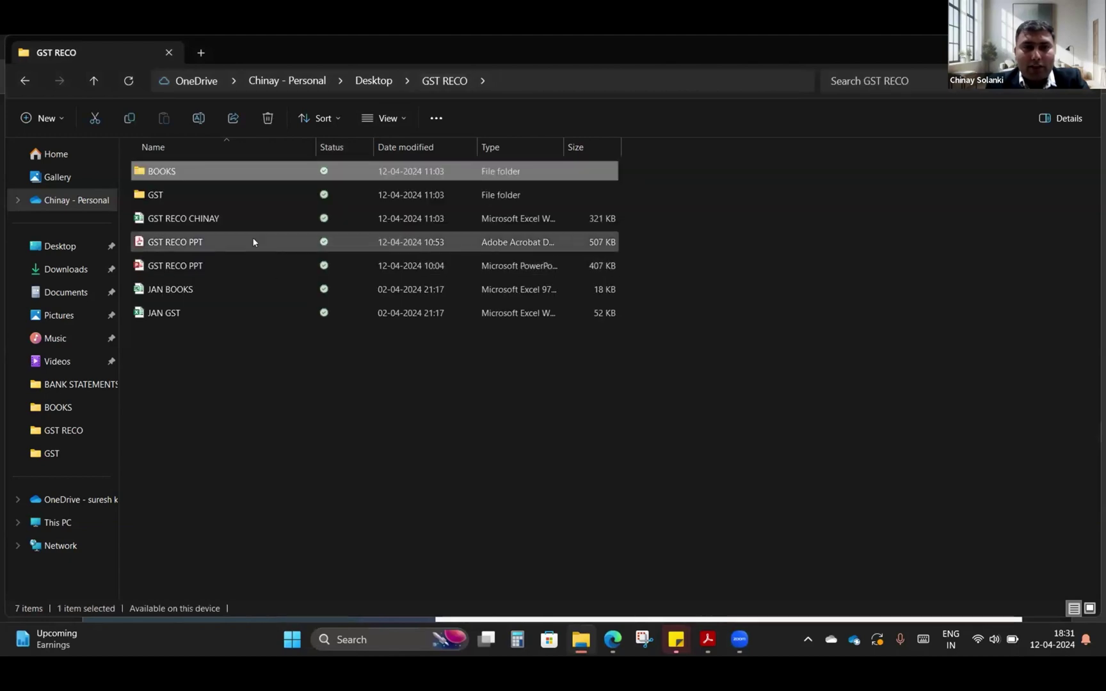
pyautogui.doubleClick(231, 173)
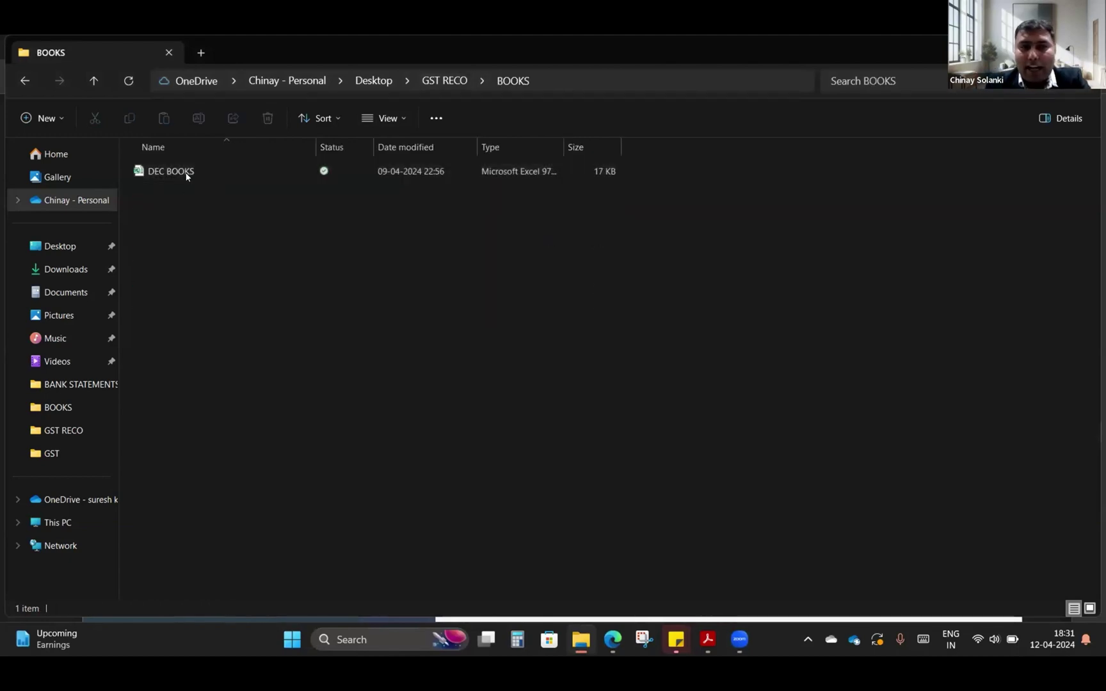
pyautogui.click(187, 171)
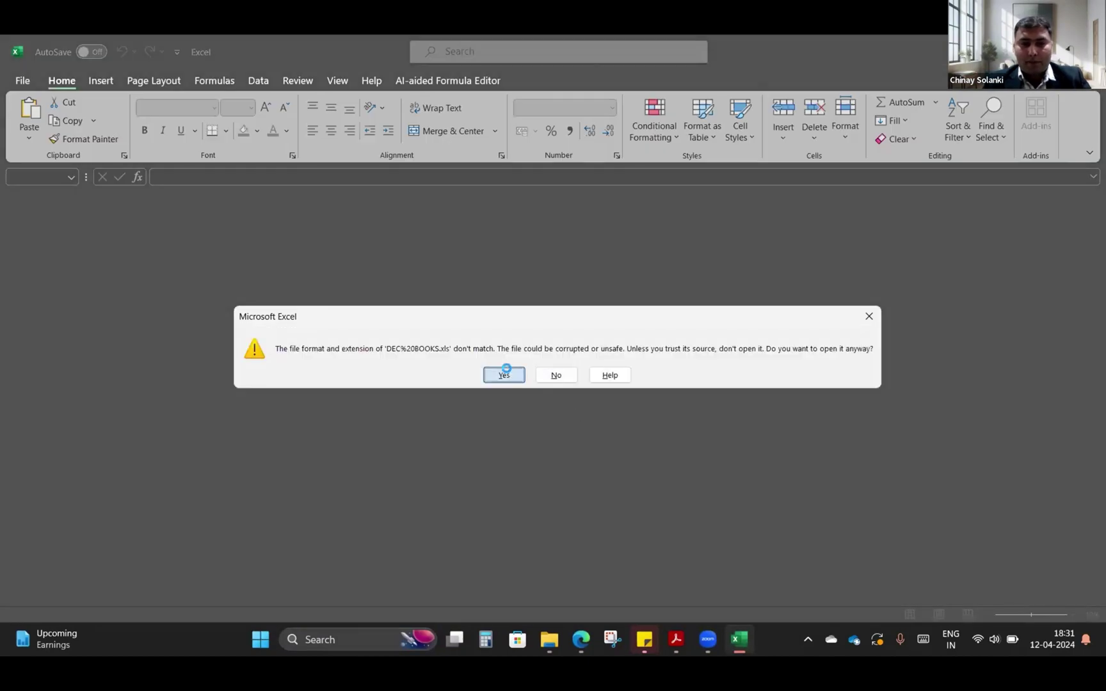
# Step: Open DEC BOOKS past the format warning and review its Date through SGST/UTGST headings
pyautogui.click(506, 373)
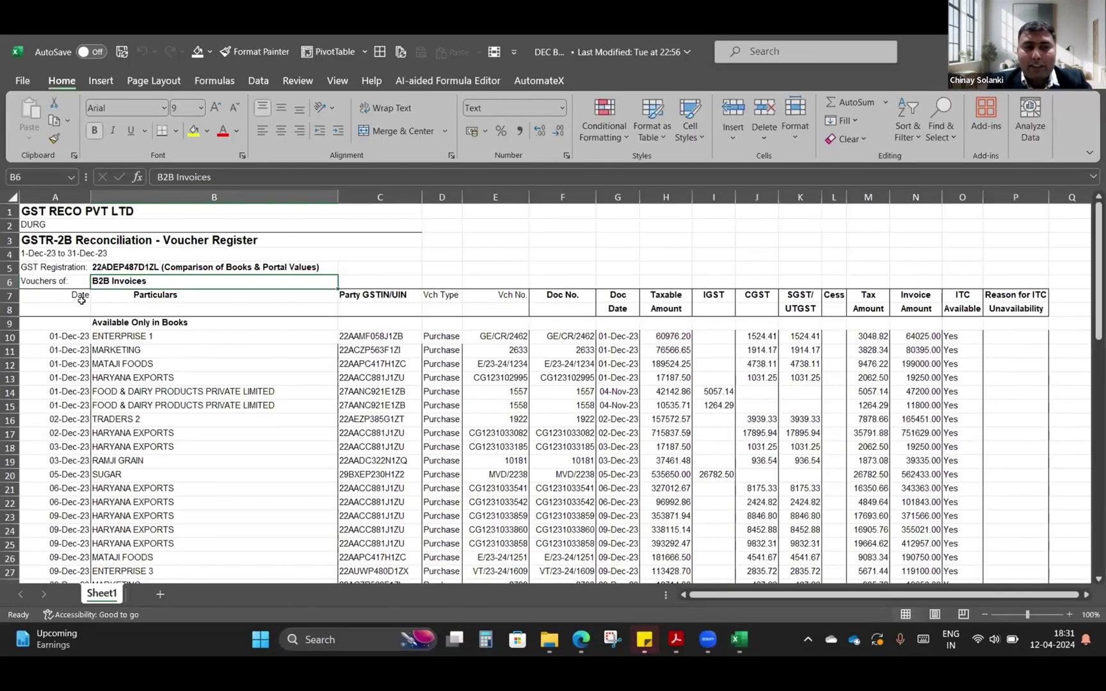
pyautogui.click(81, 307)
pyautogui.click(154, 295)
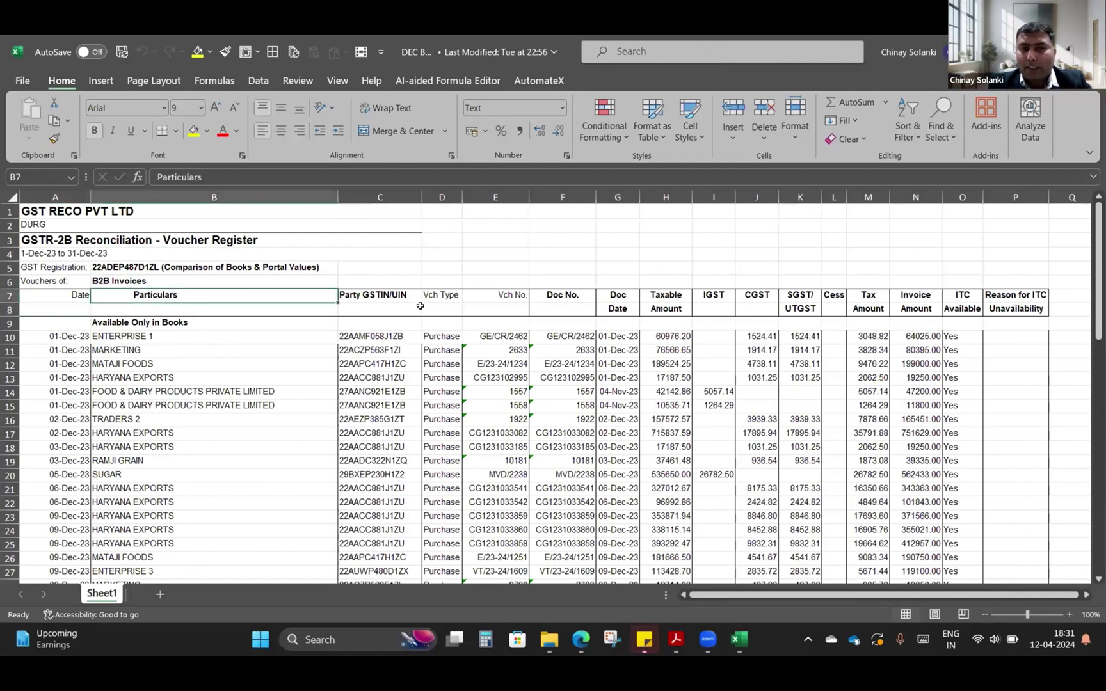
pyautogui.click(390, 294)
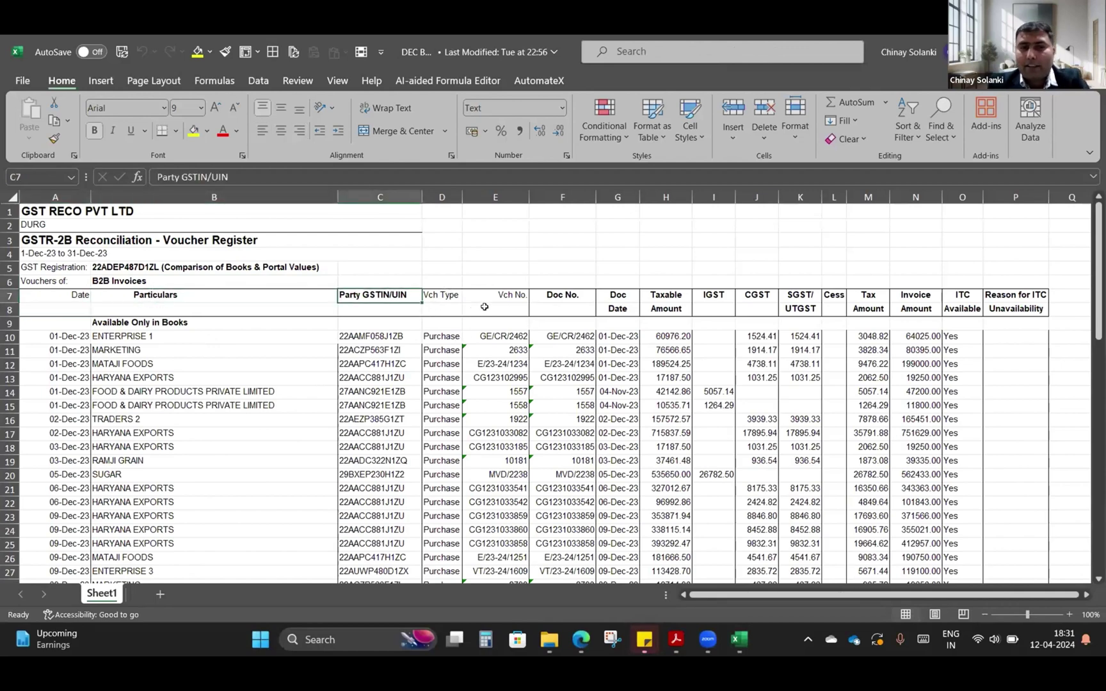
pyautogui.click(589, 298)
pyautogui.click(666, 292)
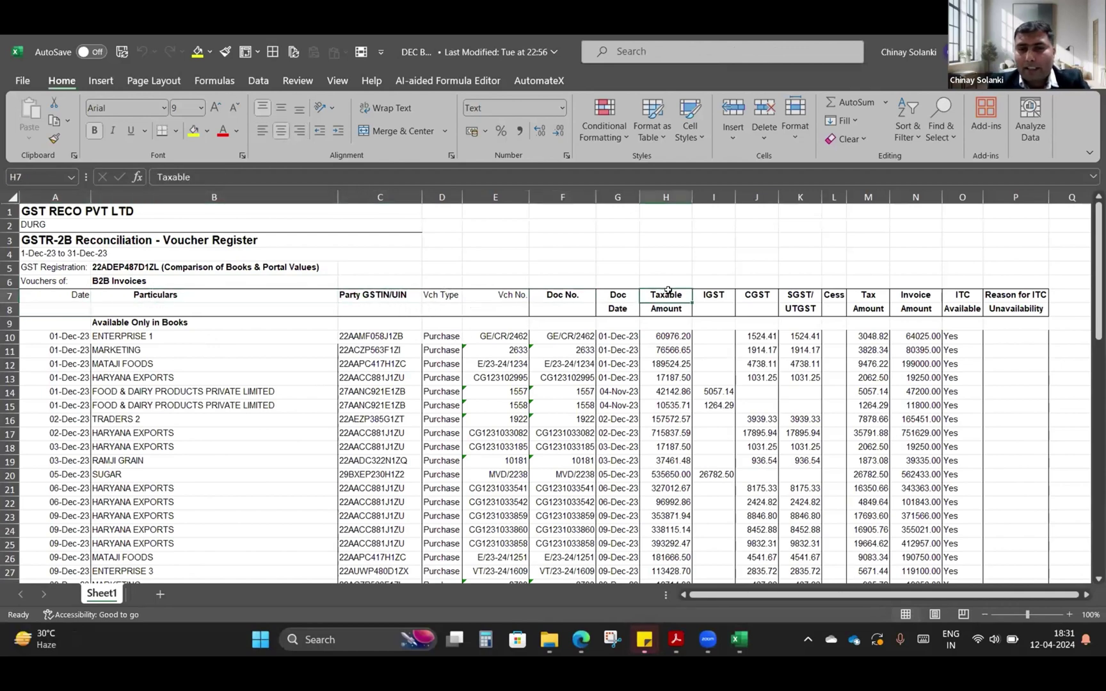
pyautogui.click(716, 293)
pyautogui.click(780, 299)
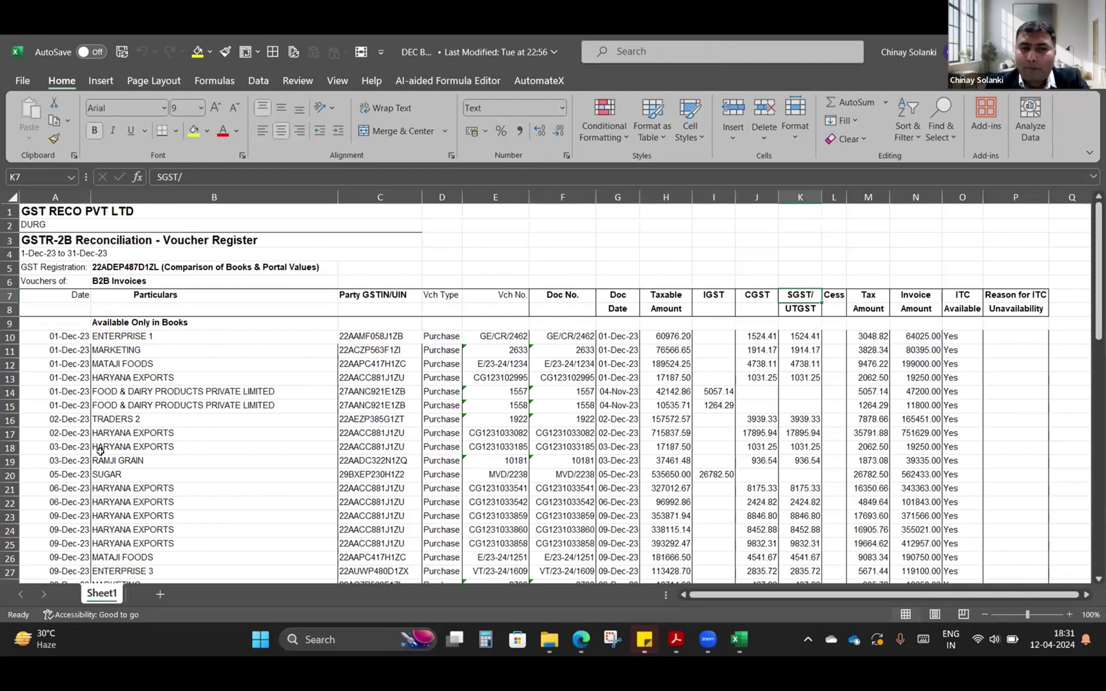
pyautogui.click(550, 640)
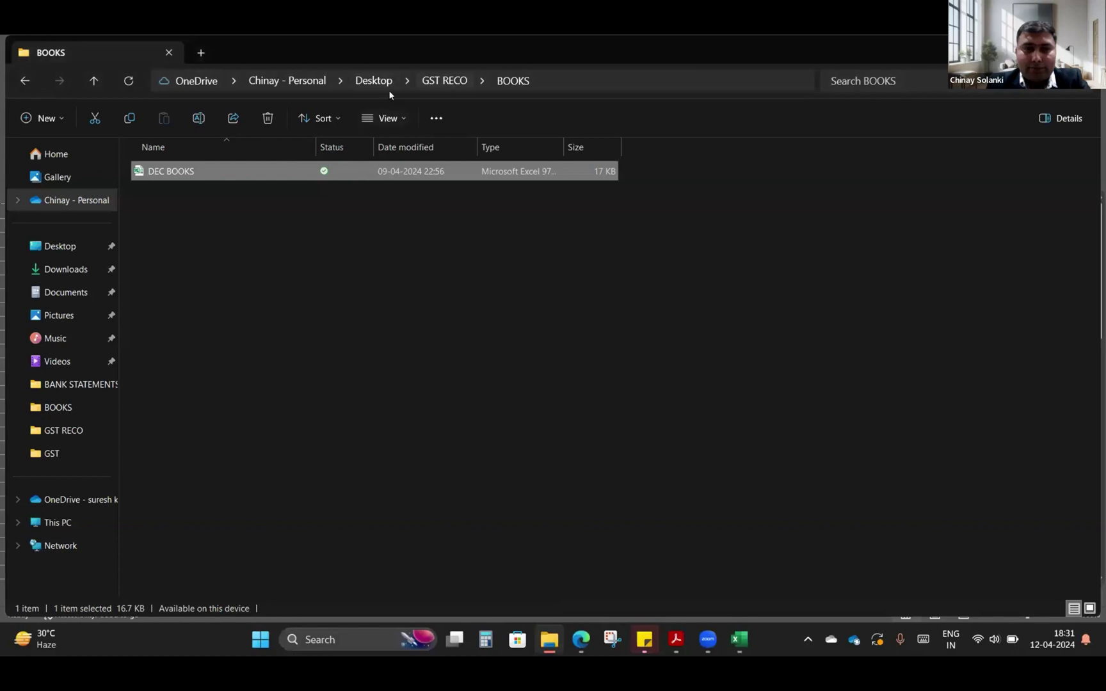
# Step: Open the DEC GST workbook from the GST folder
pyautogui.hotkey('alt', 'Up')
pyautogui.click(180, 198)
pyautogui.doubleClick(179, 198)
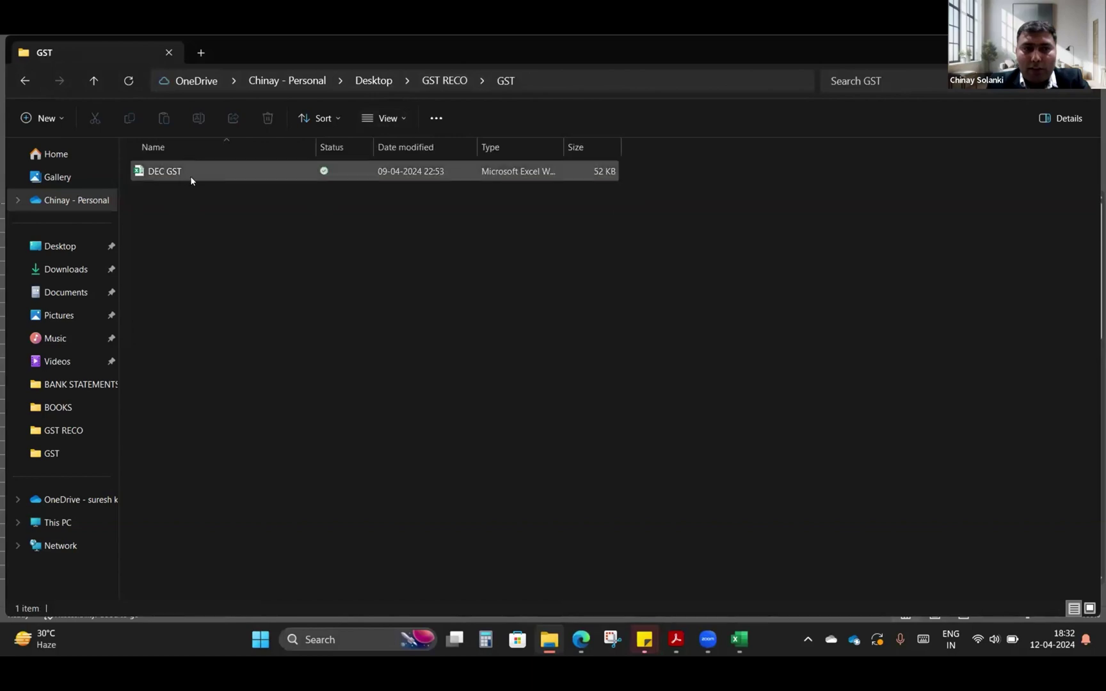
pyautogui.click(190, 179)
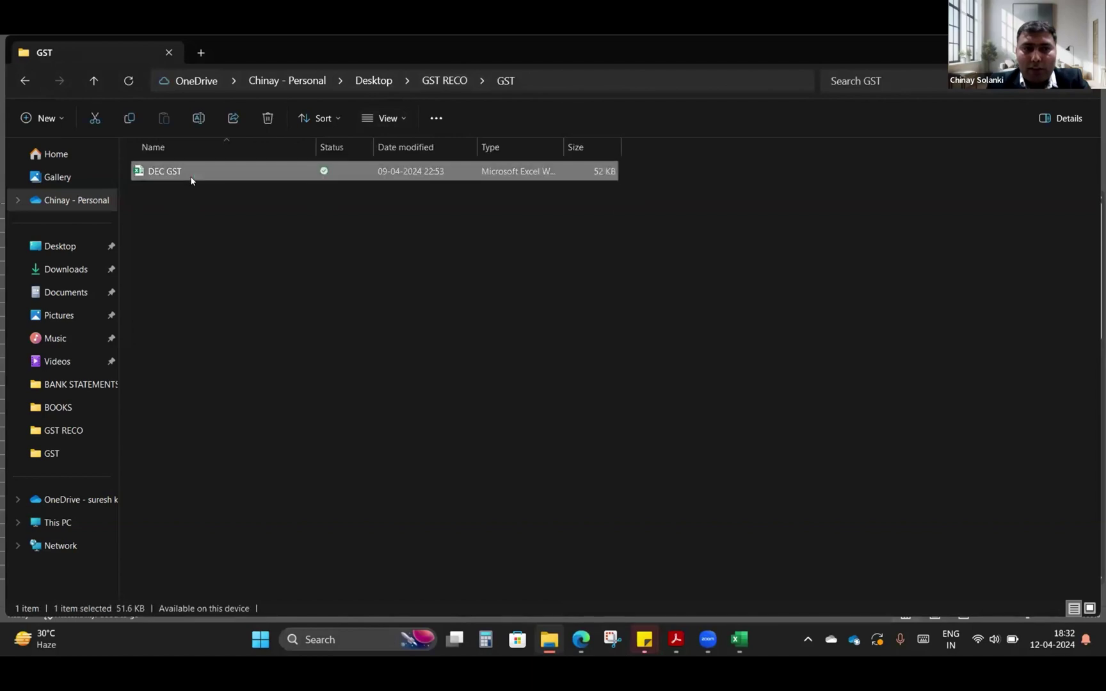
pyautogui.doubleClick(190, 179)
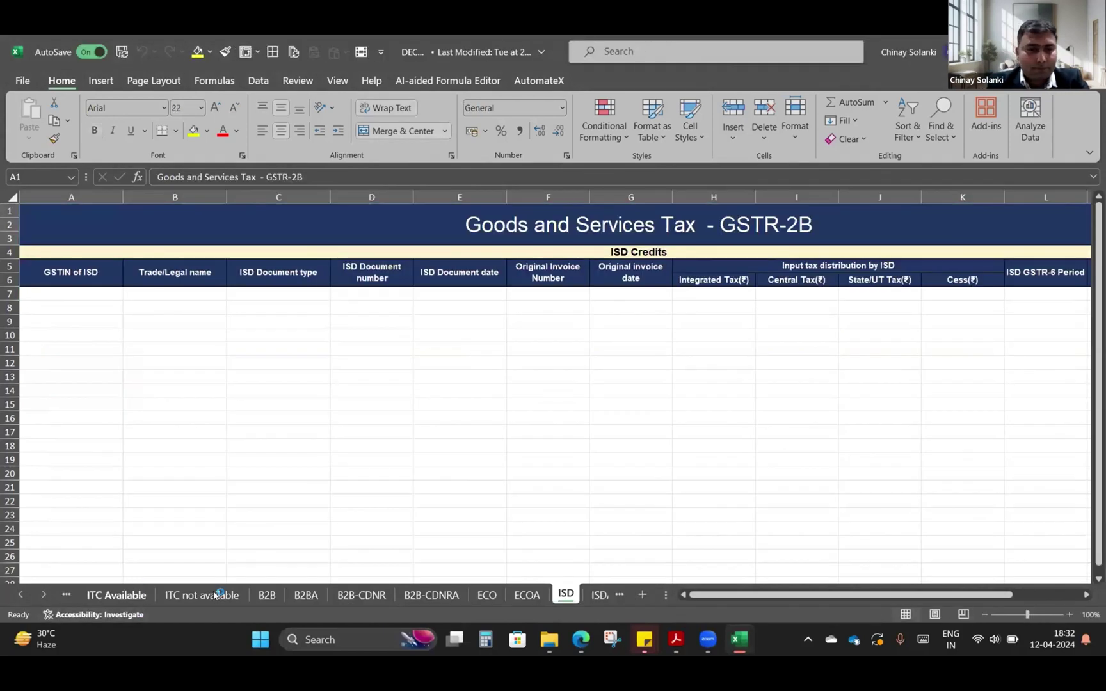
# Step: Review the ITC not available, B2BA, B2B-CDNR and B2B-CDNRA sheets
pyautogui.click(215, 595)
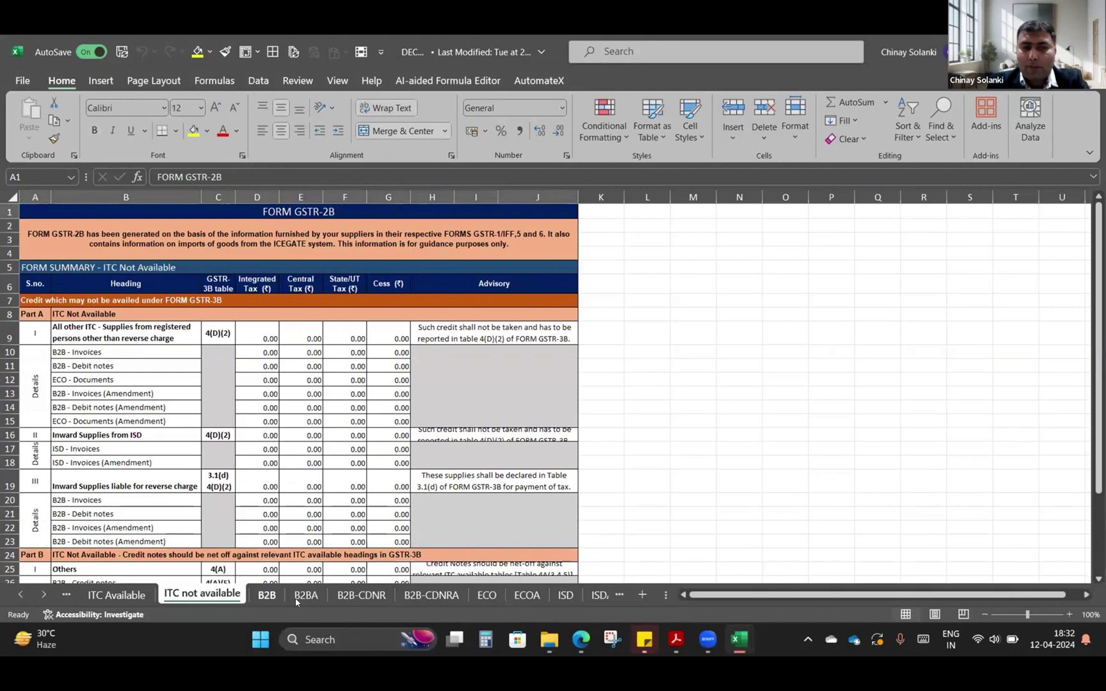
pyautogui.click(301, 597)
pyautogui.click(358, 596)
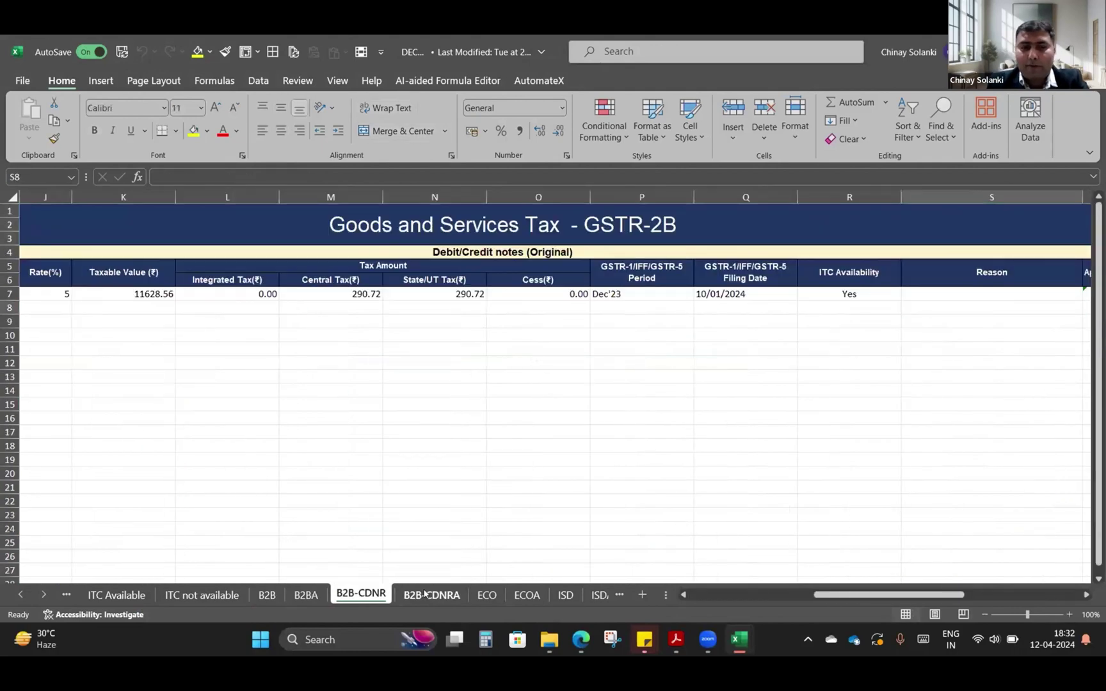
pyautogui.click(424, 594)
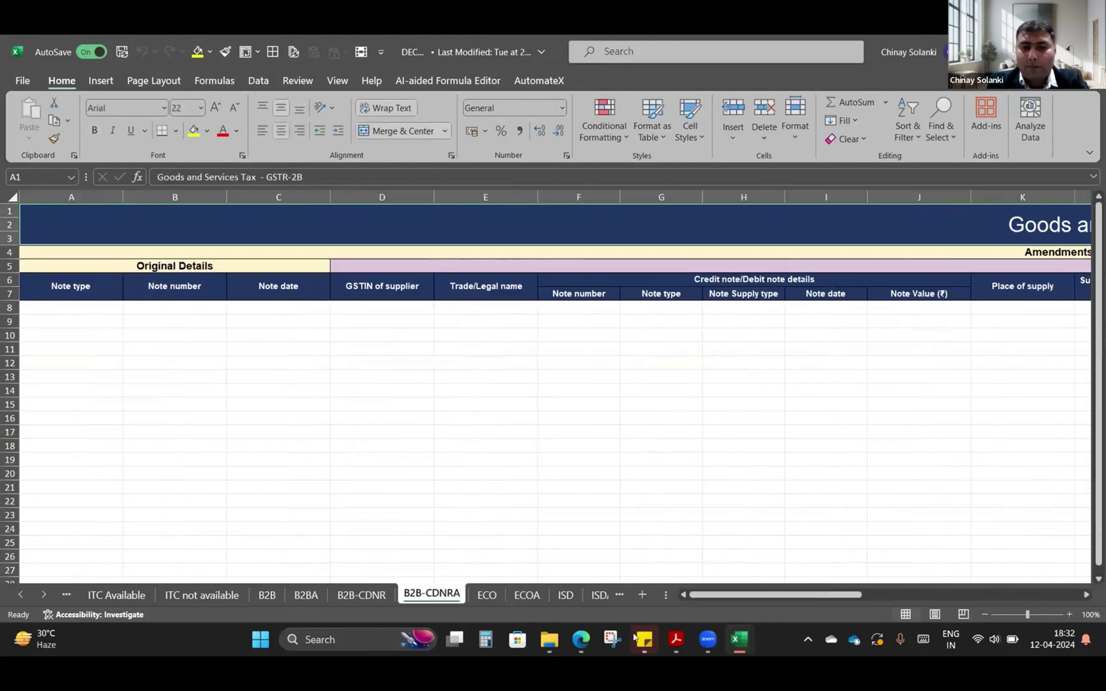
pyautogui.click(551, 641)
pyautogui.doubleClick(484, 172)
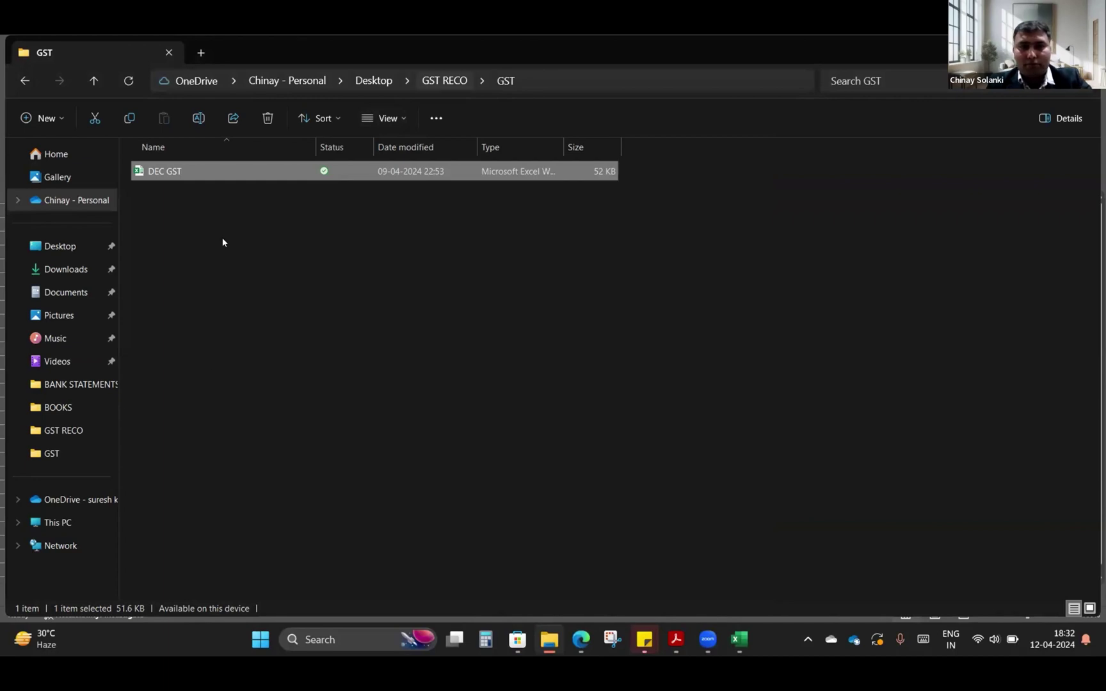
# Step: Go up to GST RECO and open the GST RECO CHINAY workbook
pyautogui.hotkey('alt', 'Up')
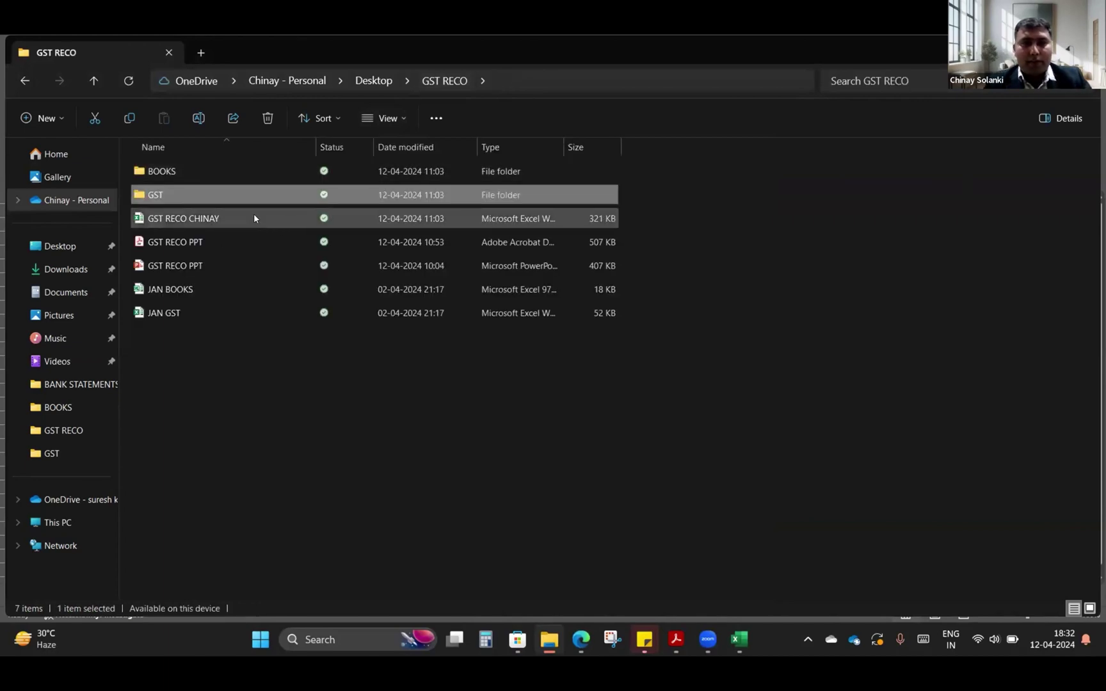
pyautogui.doubleClick(254, 219)
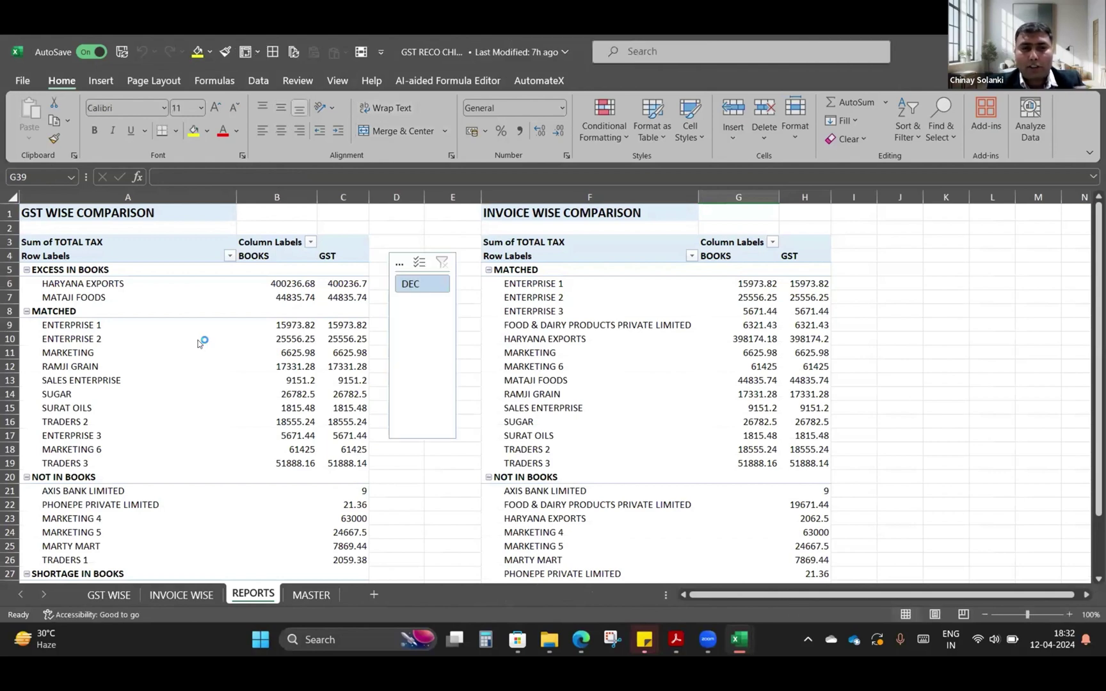
# Step: Review the Excess in Books and Matched groups, including ENTERPRISE 1 and HARYANA EXPORTS
pyautogui.click(115, 269)
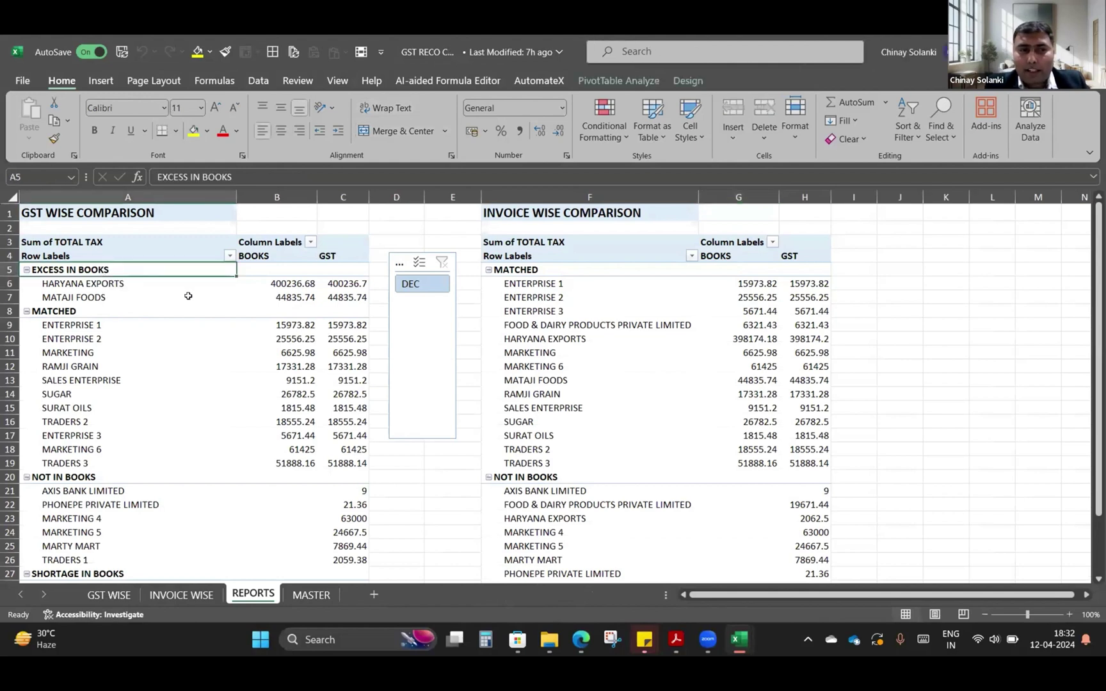
pyautogui.click(117, 324)
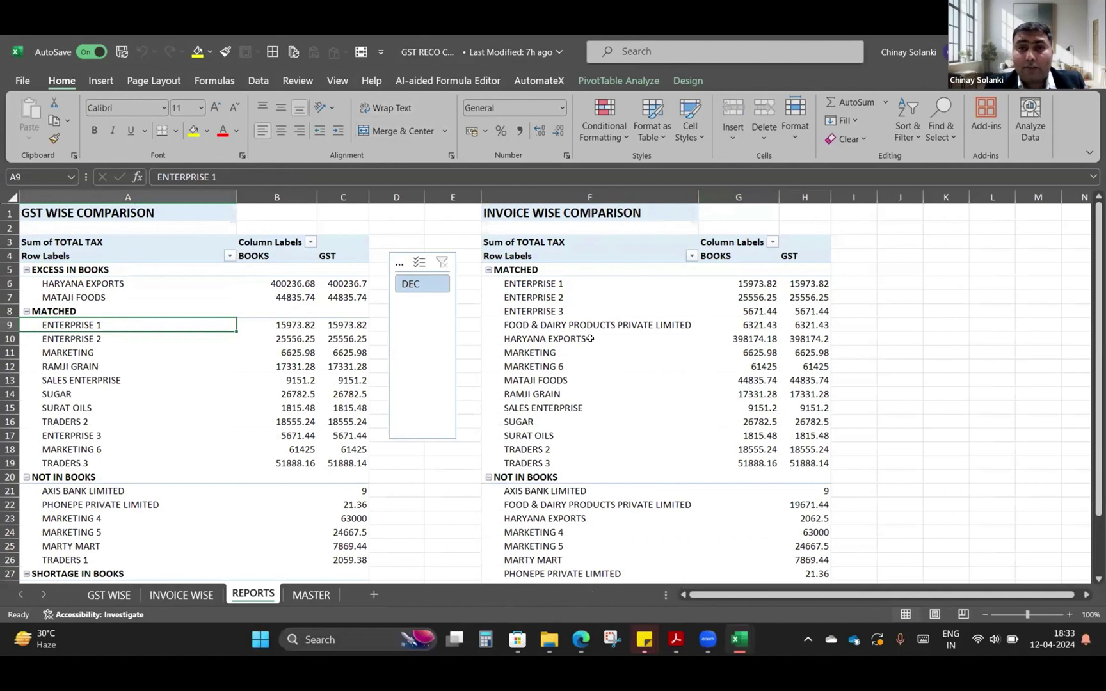
pyautogui.click(162, 309)
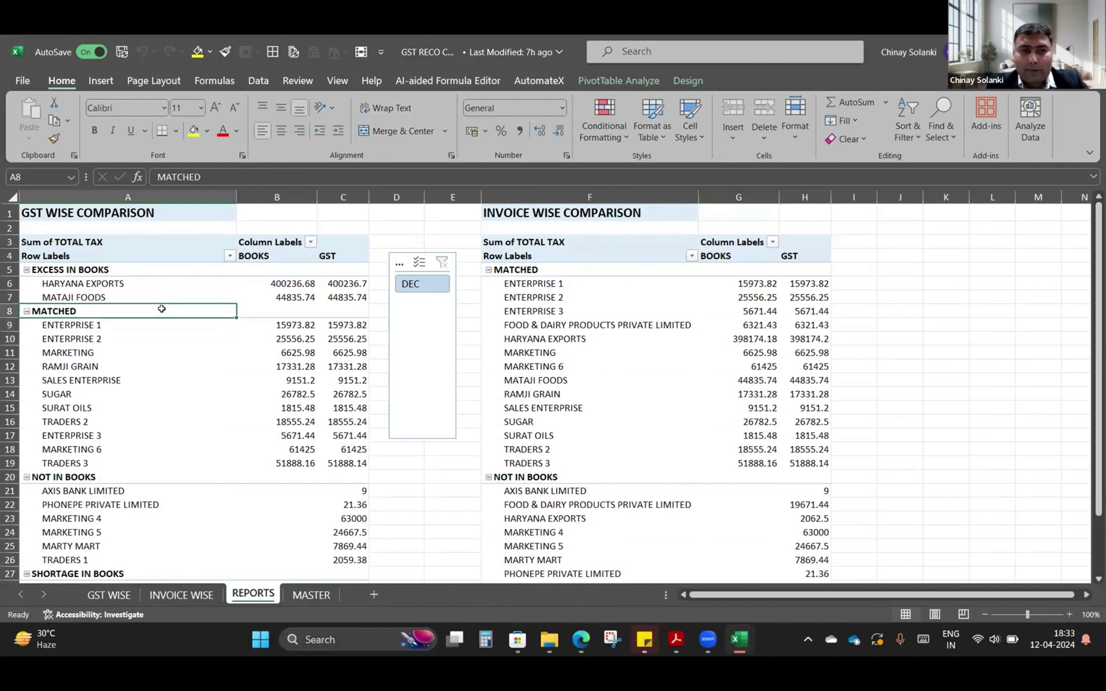
pyautogui.click(571, 270)
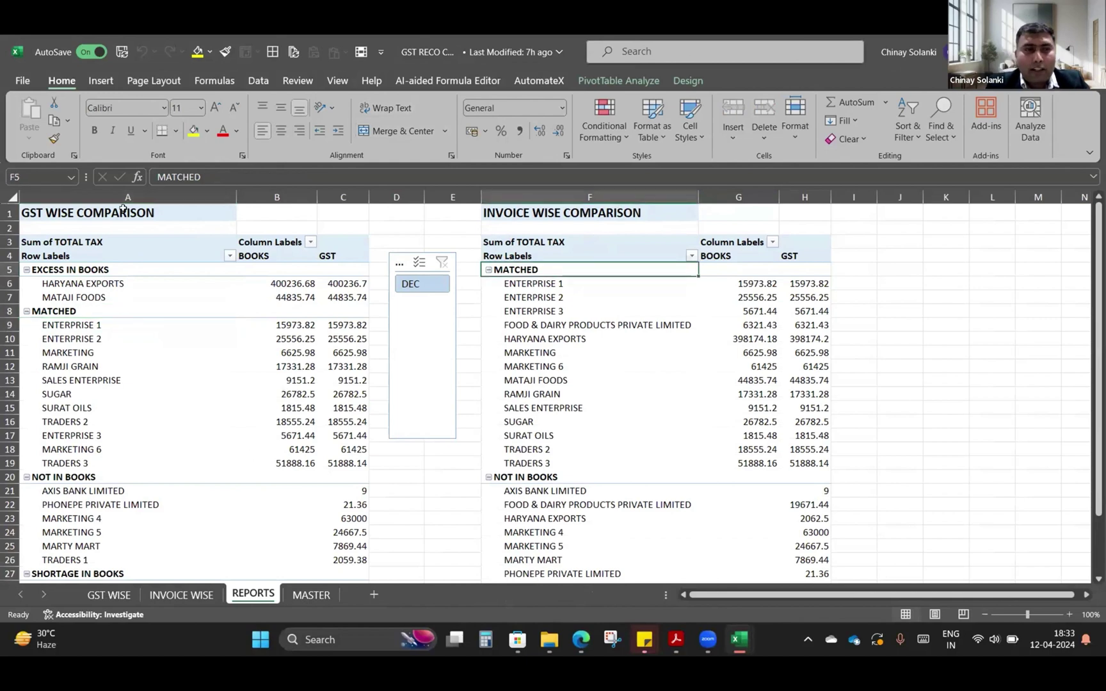
pyautogui.click(69, 284)
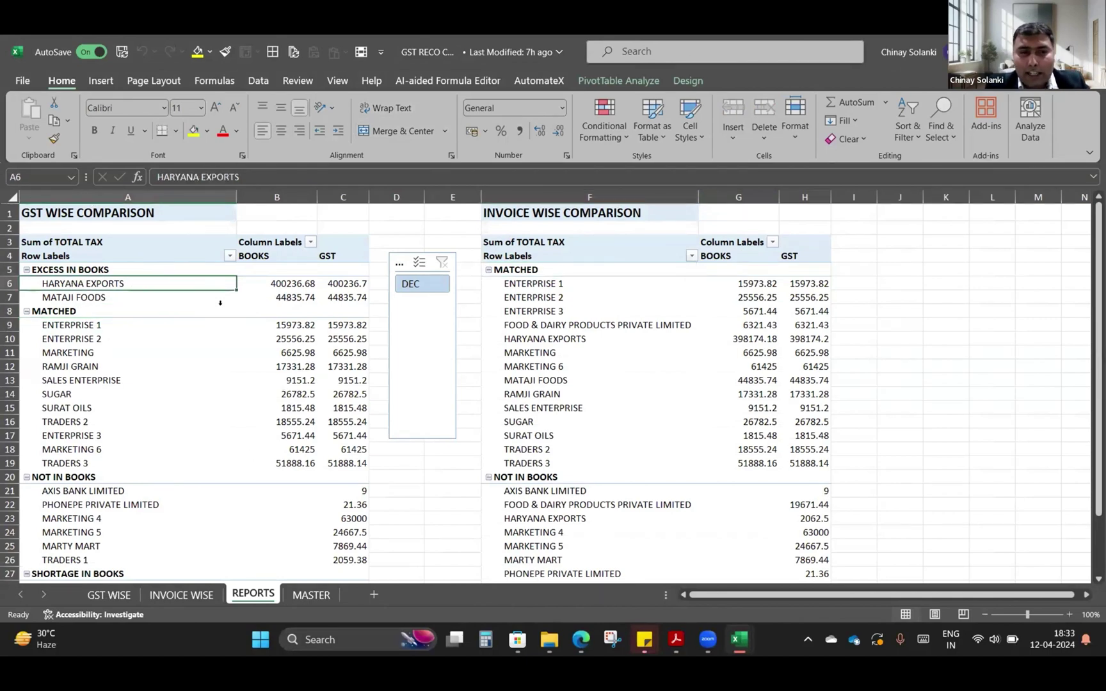
# Step: Refresh the GST-wise comparison pivot and locate the Food & Dairy shortage row
pyautogui.rightClick(219, 339)
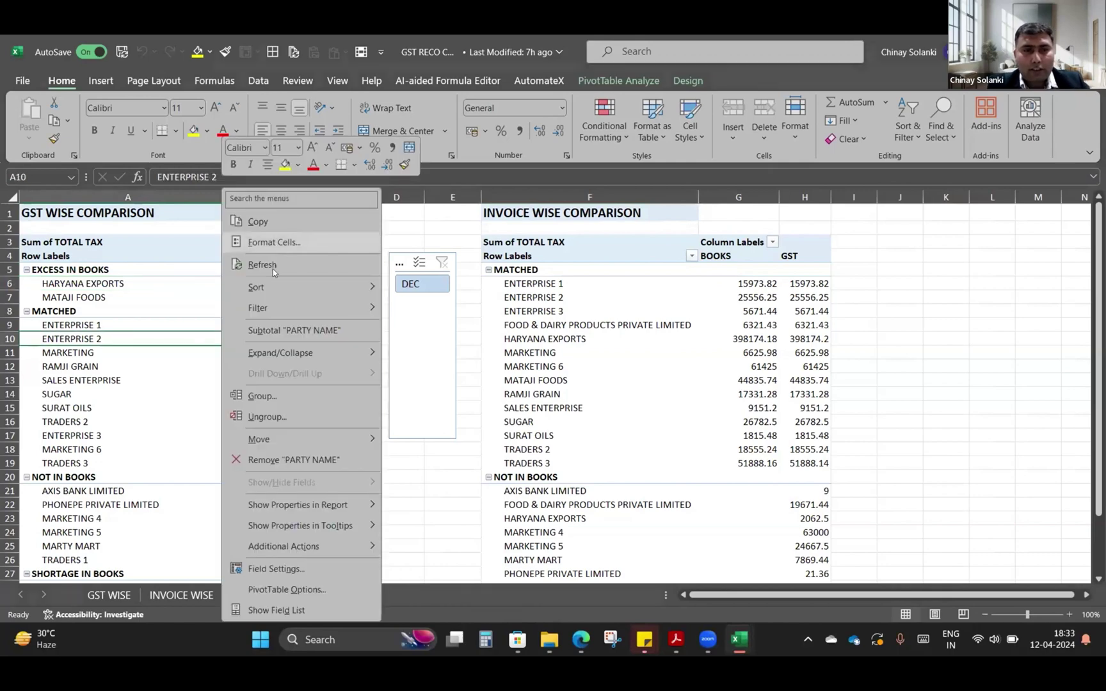
pyautogui.click(272, 264)
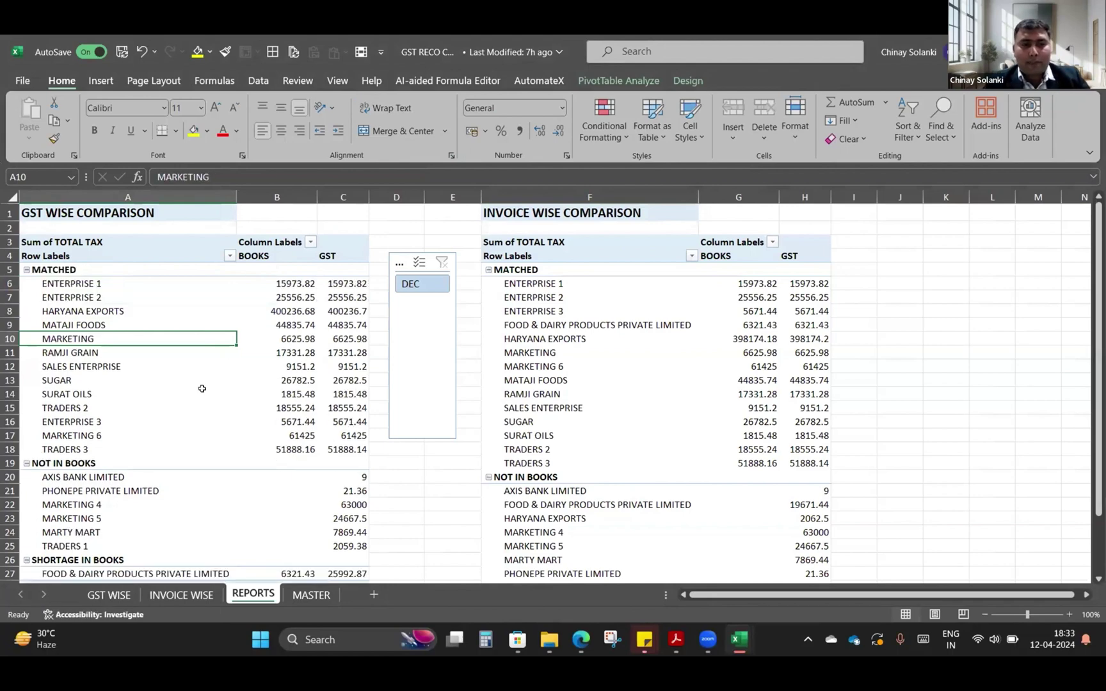
pyautogui.scroll(-2, 202, 389)
pyautogui.click(124, 477)
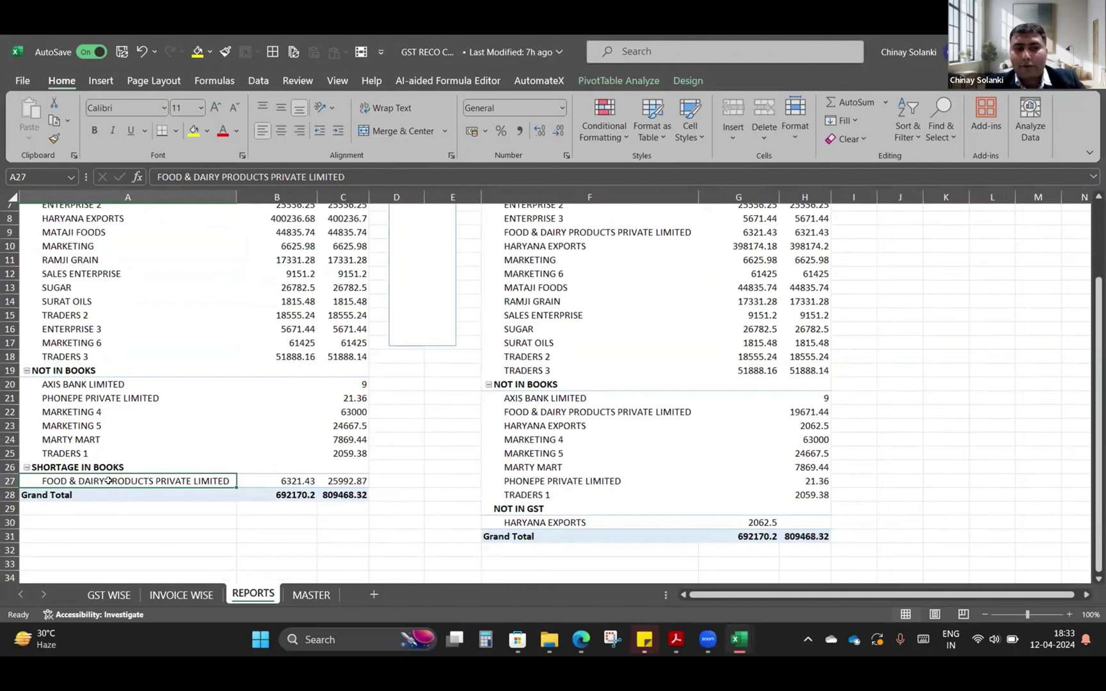
# Step: Check Food & Dairy's shortage: 6321.43 books tax versus 25992.87 GST
pyautogui.scroll(1, 252, 420)
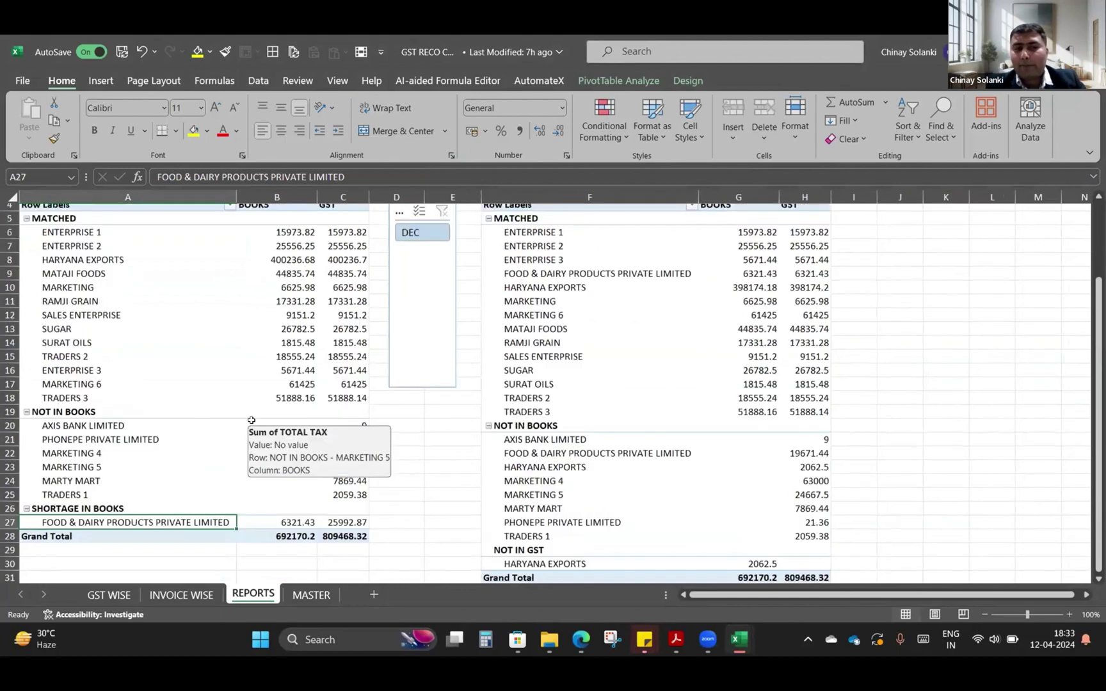
pyautogui.scroll(1, 265, 400)
pyautogui.scroll(-2, 273, 389)
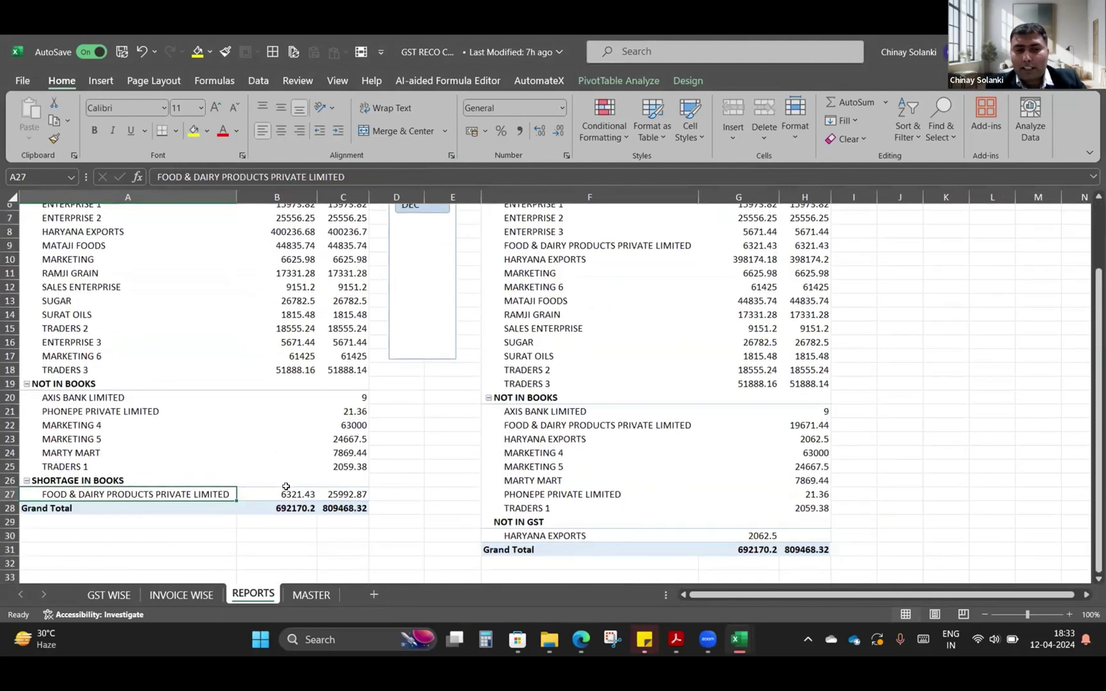
pyautogui.click(294, 494)
pyautogui.scroll(1, 272, 429)
pyautogui.scroll(1, 271, 429)
pyautogui.scroll(-2, 272, 429)
pyautogui.scroll(2, 272, 429)
pyautogui.scroll(1, 273, 426)
pyautogui.scroll(-2, 274, 425)
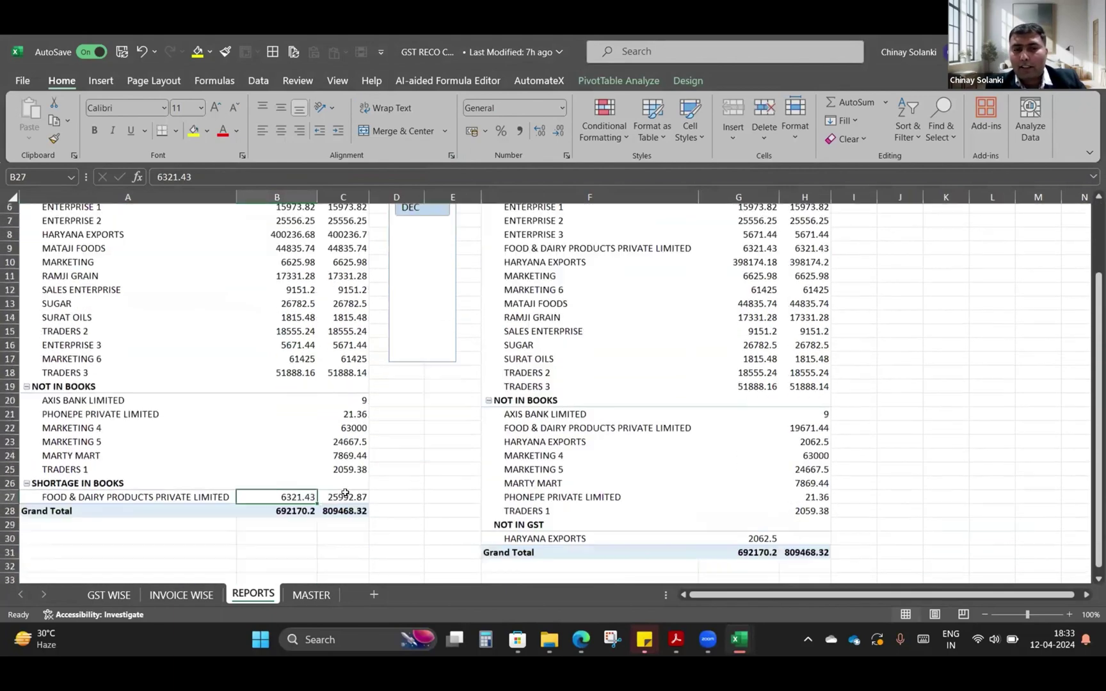
pyautogui.click(344, 482)
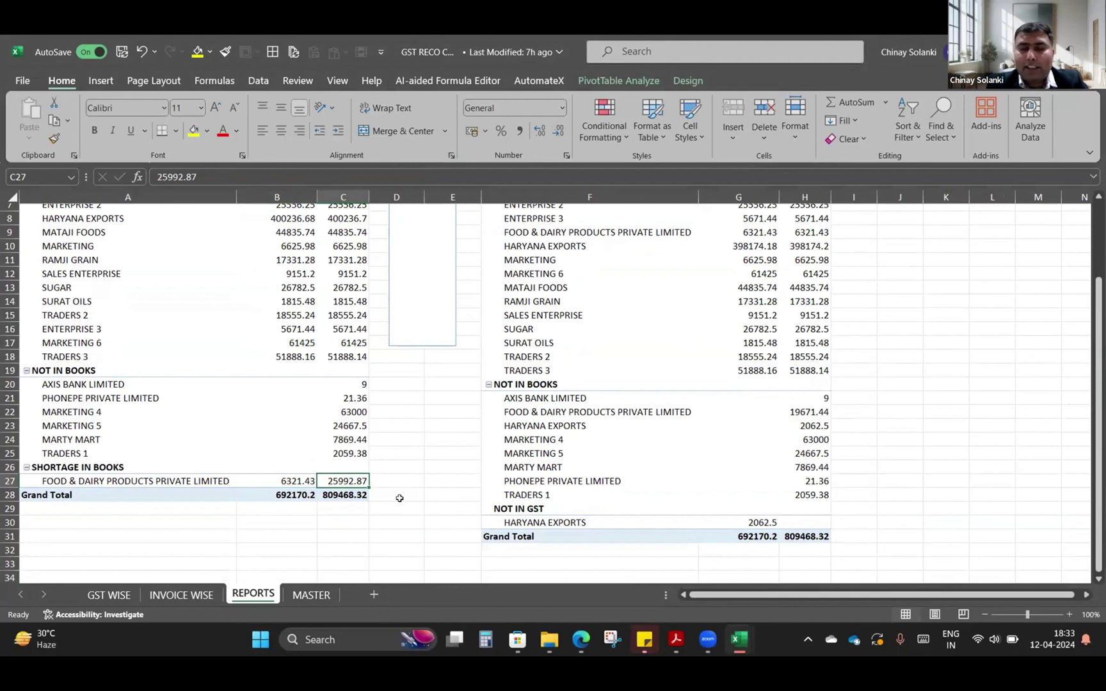
# Step: Save the workbook and check the invoice-wise Haryana Exports and Food & Dairy tax figures
pyautogui.hotkey('ctrl', 's')
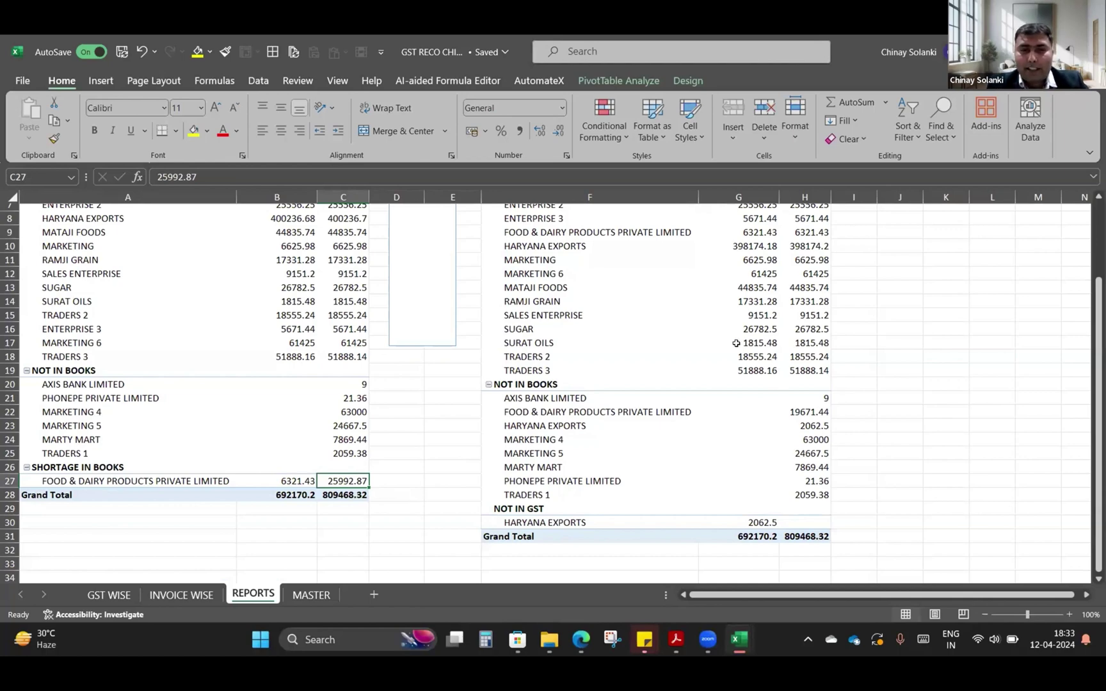
pyautogui.scroll(2, 740, 346)
pyautogui.click(651, 307)
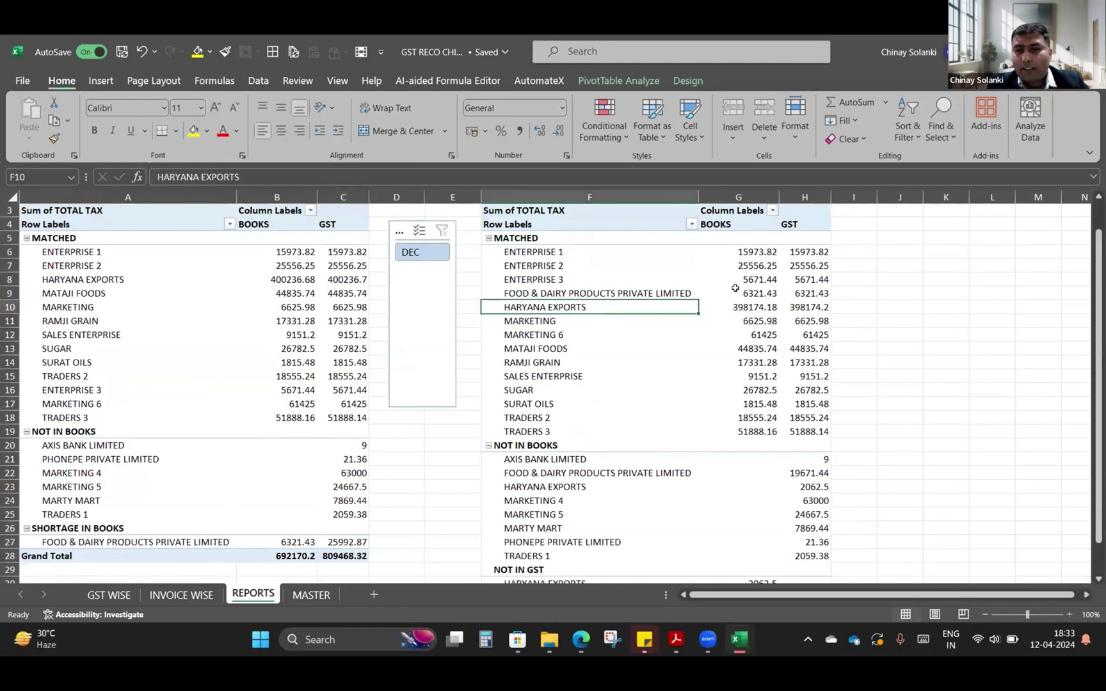
pyautogui.click(735, 289)
pyautogui.click(811, 290)
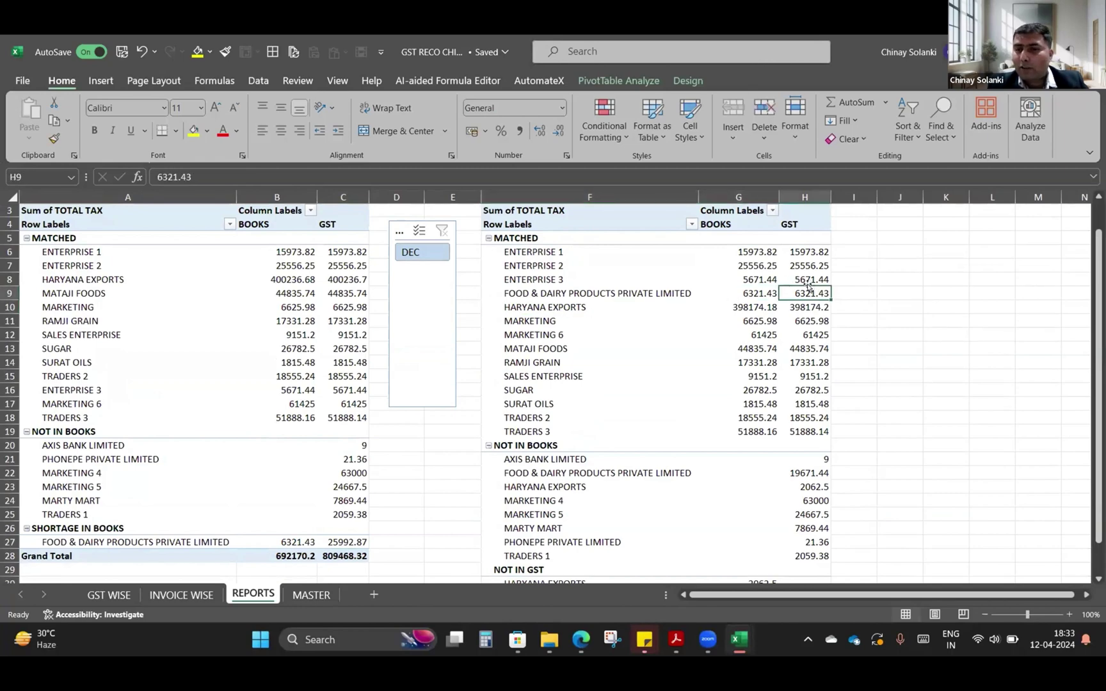
pyautogui.moveTo(751, 294)
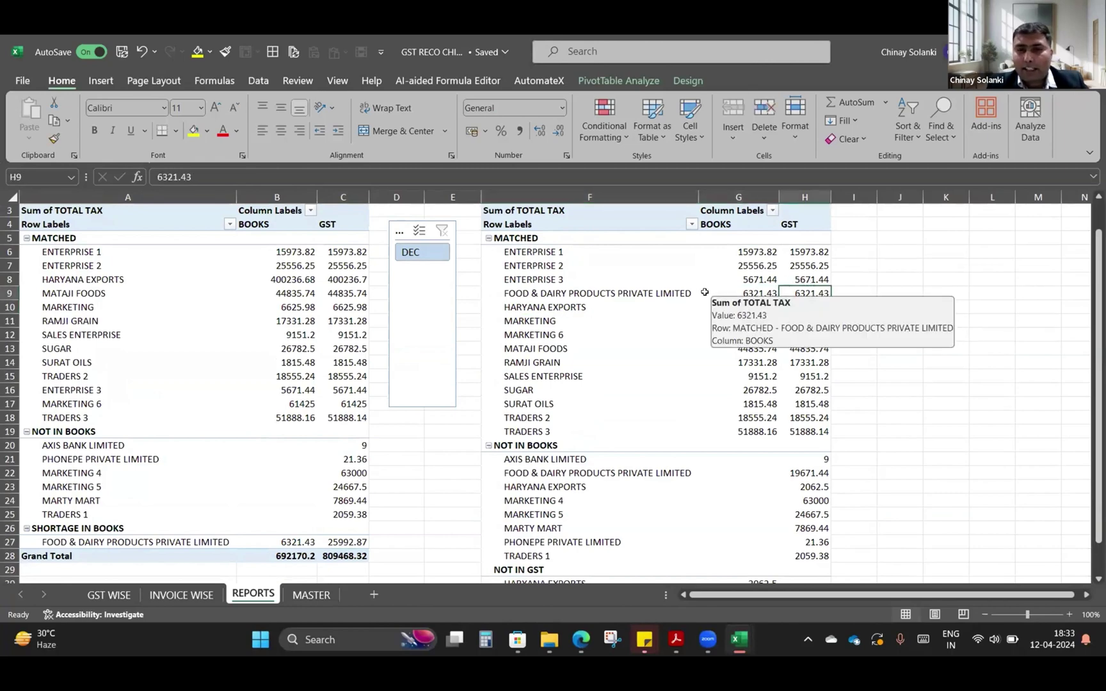
# Step: Drill into Food & Dairy's 19671.44 not-in-books amount and scan the detail sheet
pyautogui.scroll(-2, 705, 292)
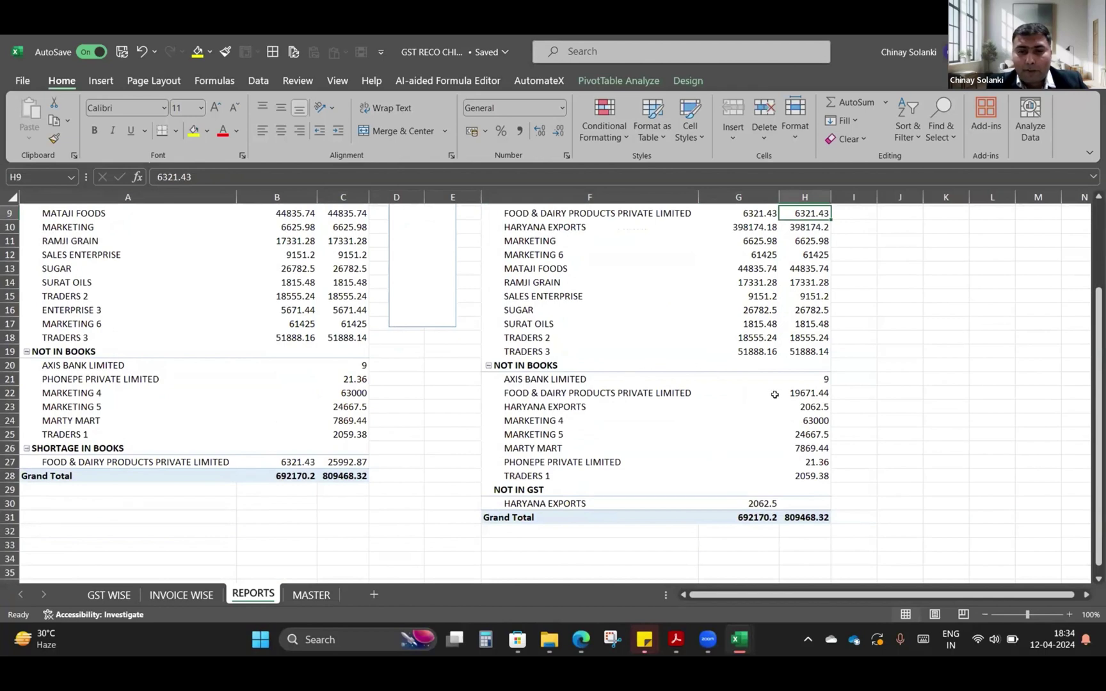
pyautogui.click(784, 393)
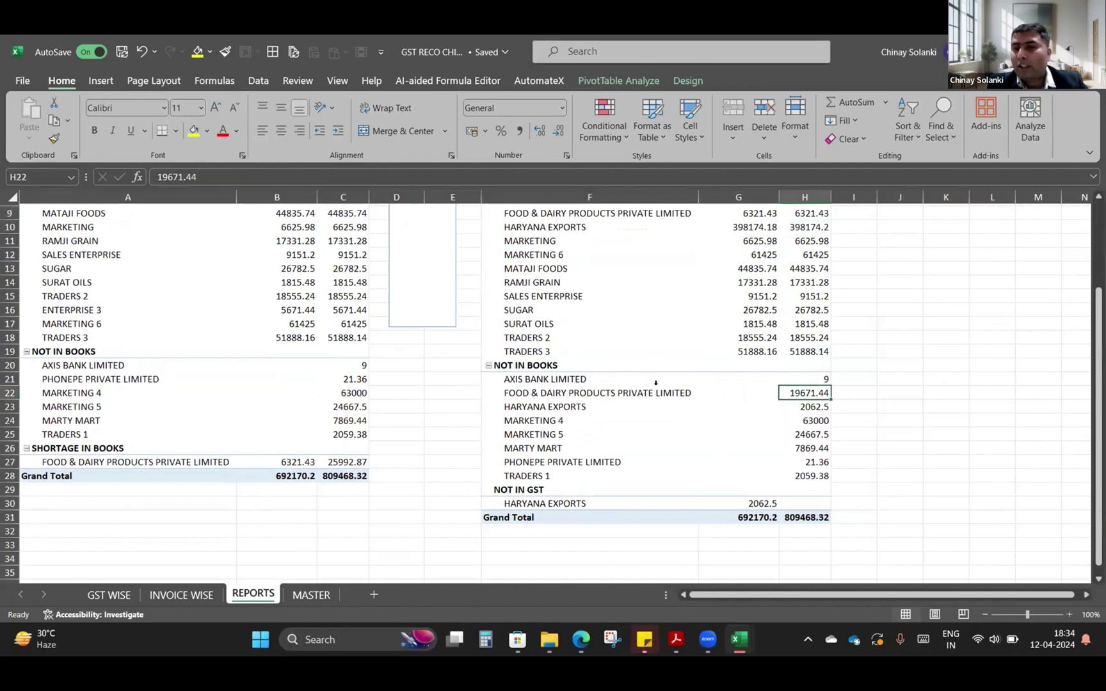
pyautogui.doubleClick(800, 391)
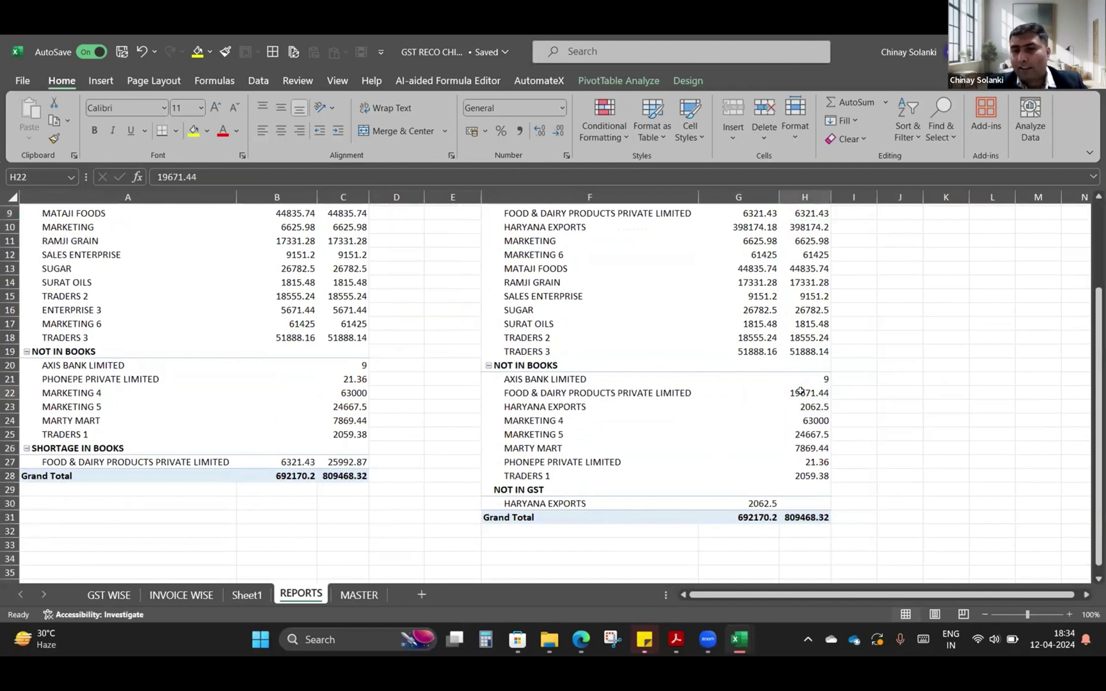
pyautogui.hscroll(2, 801, 390)
pyautogui.hscroll(2, 801, 390)
pyautogui.hscroll(1, 801, 391)
pyautogui.hscroll(1, 801, 391)
pyautogui.hscroll(1, 800, 391)
pyautogui.hscroll(-1, 800, 390)
pyautogui.hscroll(-1, 800, 391)
pyautogui.hscroll(-1, 800, 391)
pyautogui.hscroll(3, 800, 391)
pyautogui.hscroll(2, 801, 390)
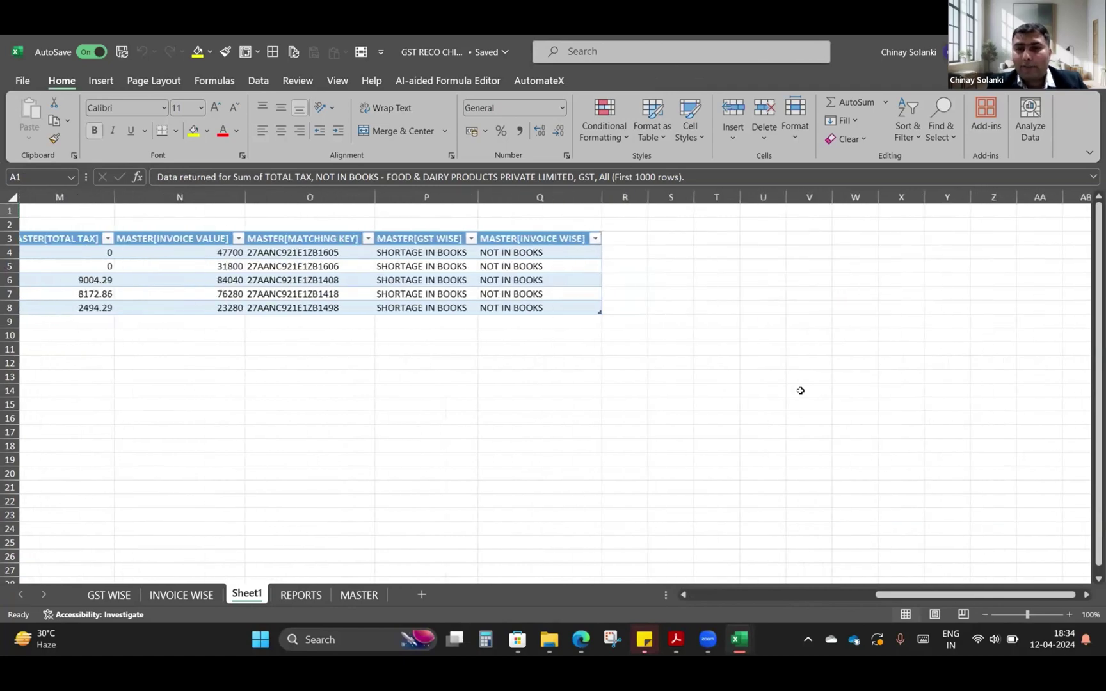
pyautogui.hscroll(-1, 801, 391)
pyautogui.hscroll(-3, 566, 311)
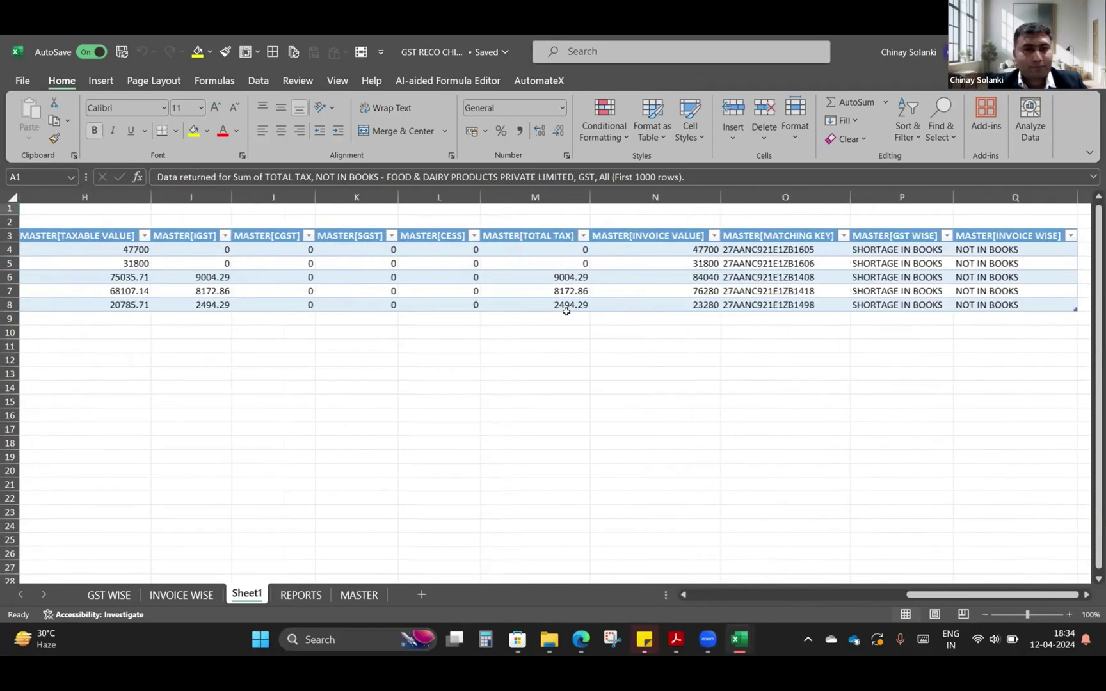
pyautogui.hscroll(-2, 567, 311)
pyautogui.hscroll(-2, 567, 311)
pyautogui.hscroll(-1, 566, 311)
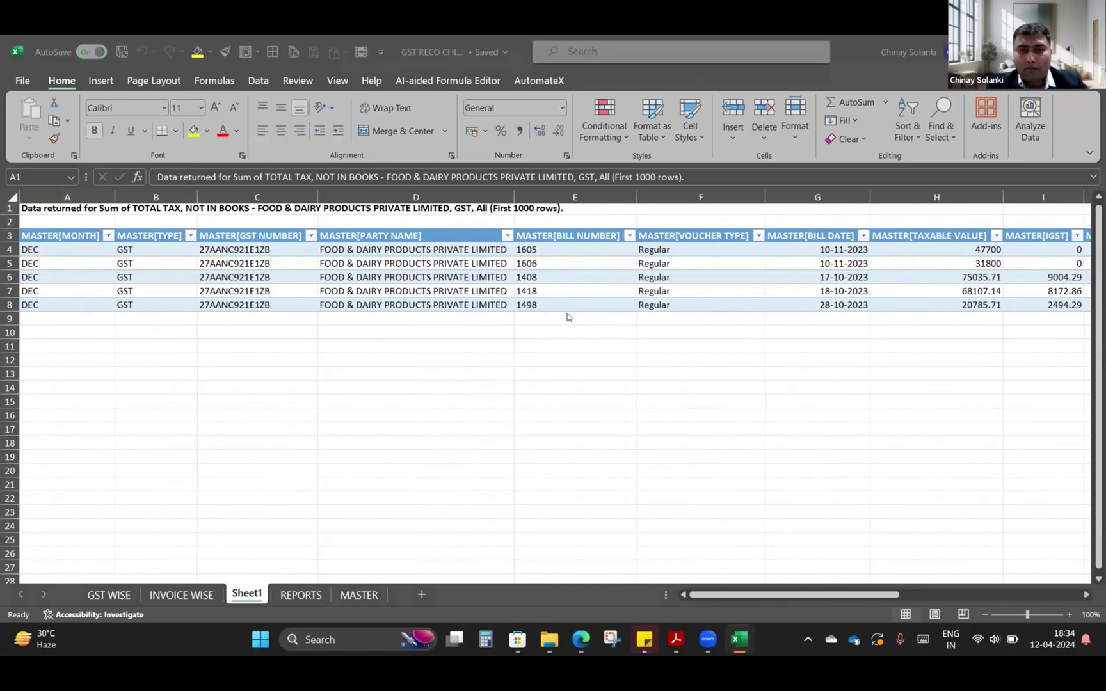
# Step: Paste the JAN BOOKS file into the BOOKS folder
pyautogui.click(550, 640)
pyautogui.click(199, 281)
pyautogui.doubleClick(196, 171)
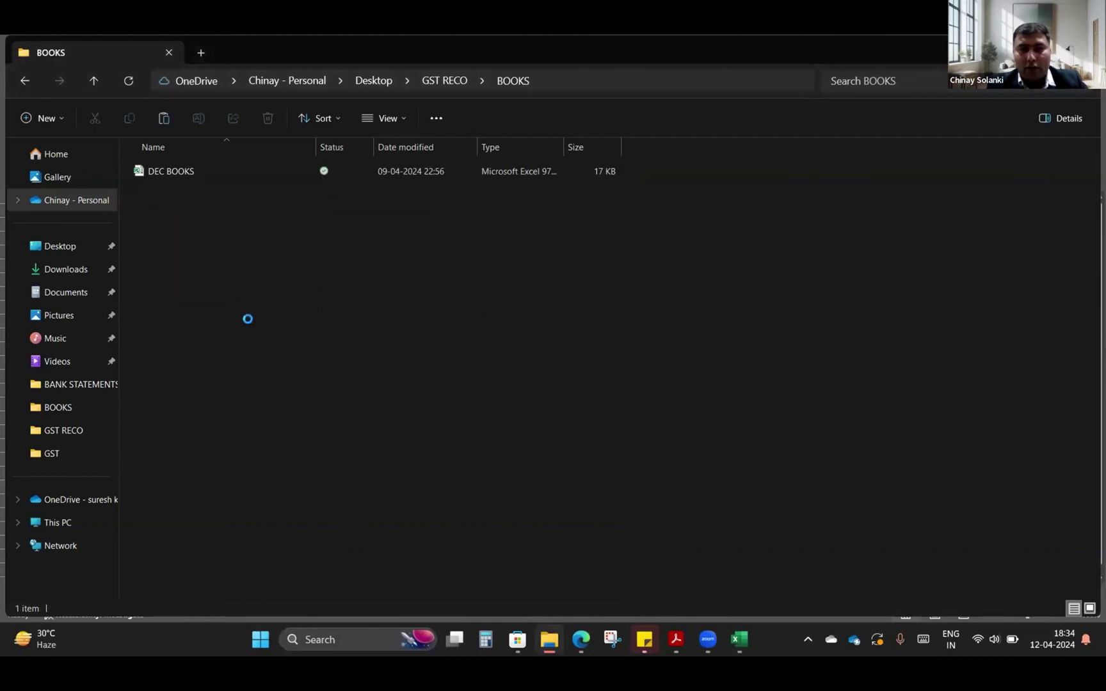
pyautogui.hotkey('ctrl', 'v')
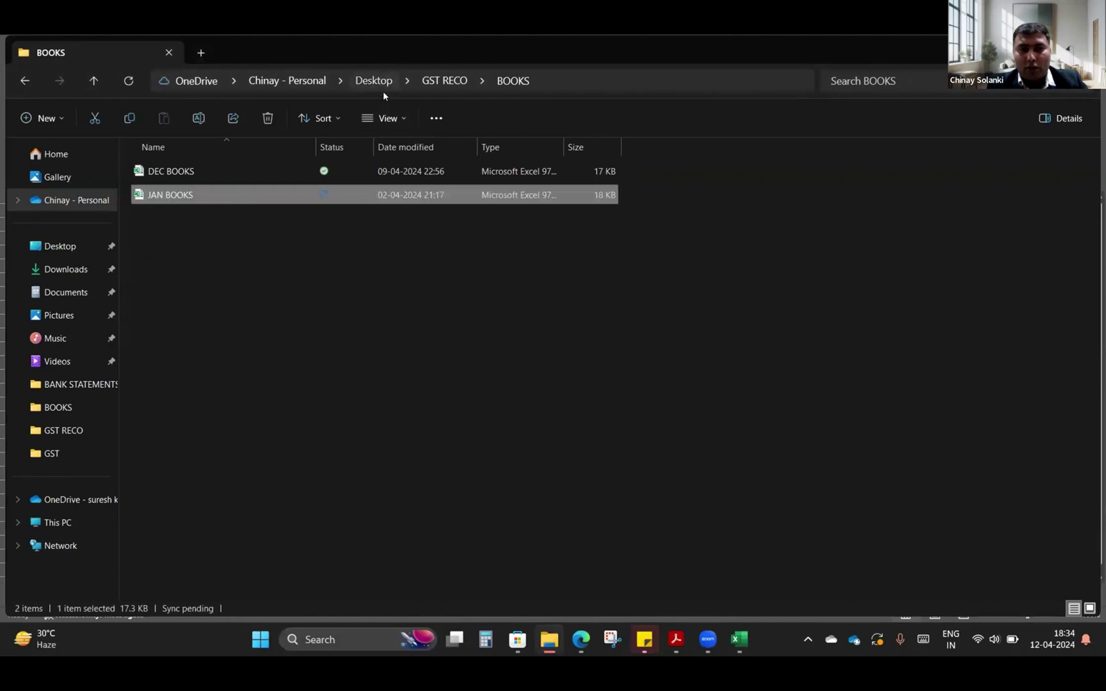
# Step: Paste the JAN GST file into the GST RECO > GST folder
pyautogui.click(383, 90)
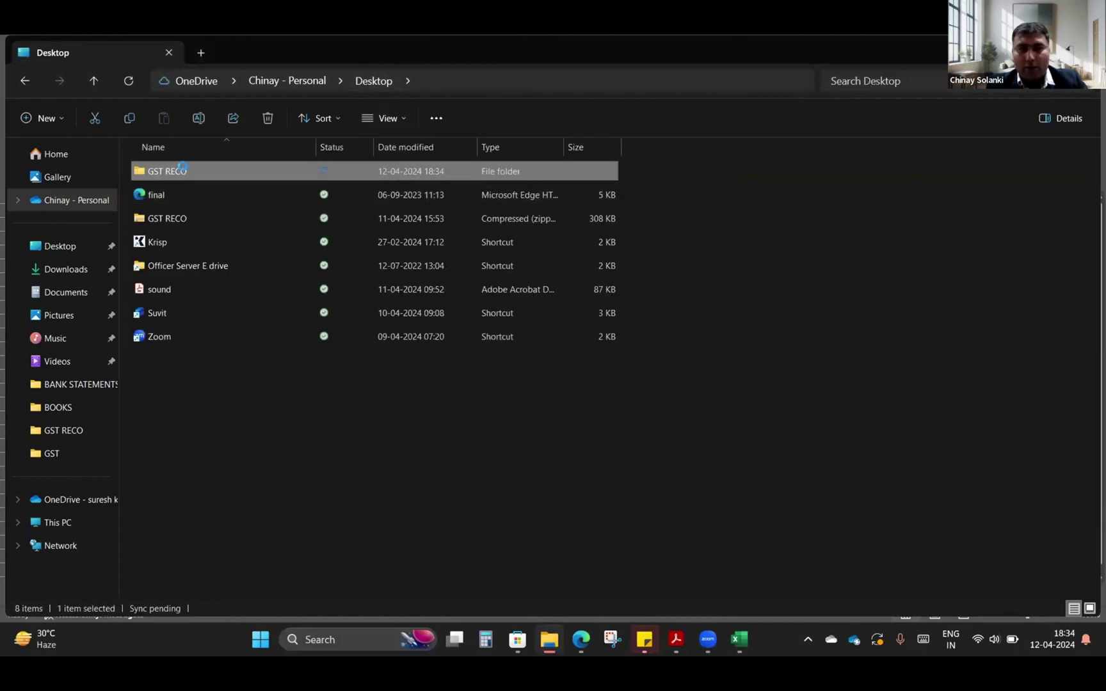
pyautogui.doubleClick(183, 168)
pyautogui.click(178, 291)
pyautogui.doubleClick(184, 195)
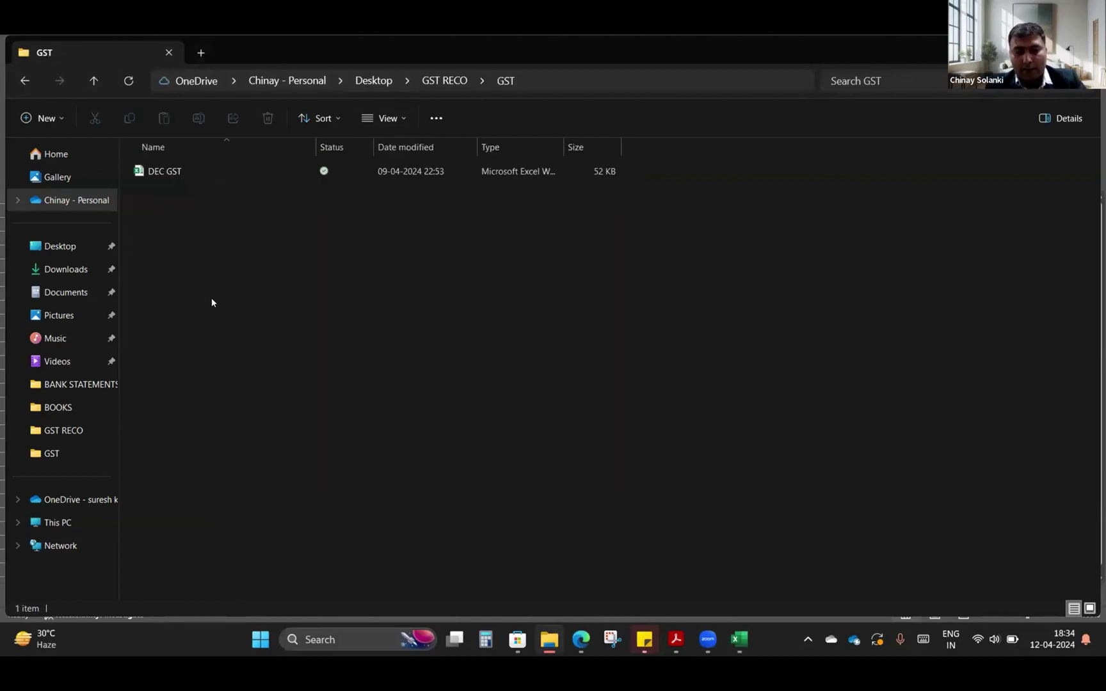
pyautogui.hotkey('ctrl', 'v')
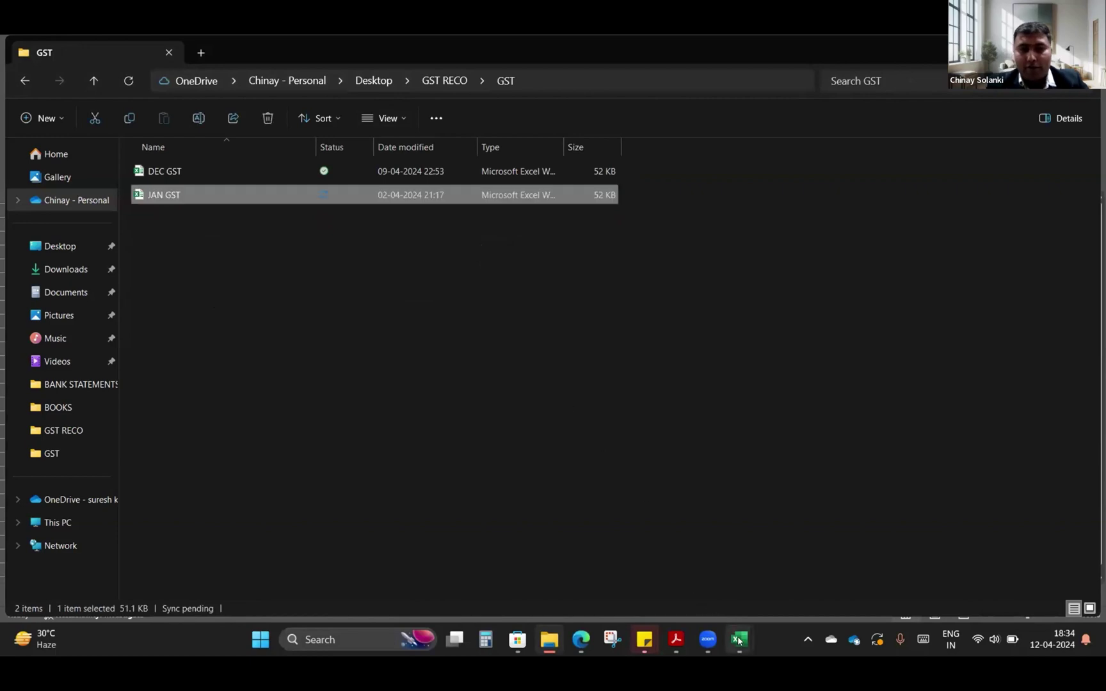
pyautogui.click(740, 639)
# Step: Switch back to the reconciliation workbook's REPORTS sheet and run Data > Refresh All
pyautogui.click(849, 547)
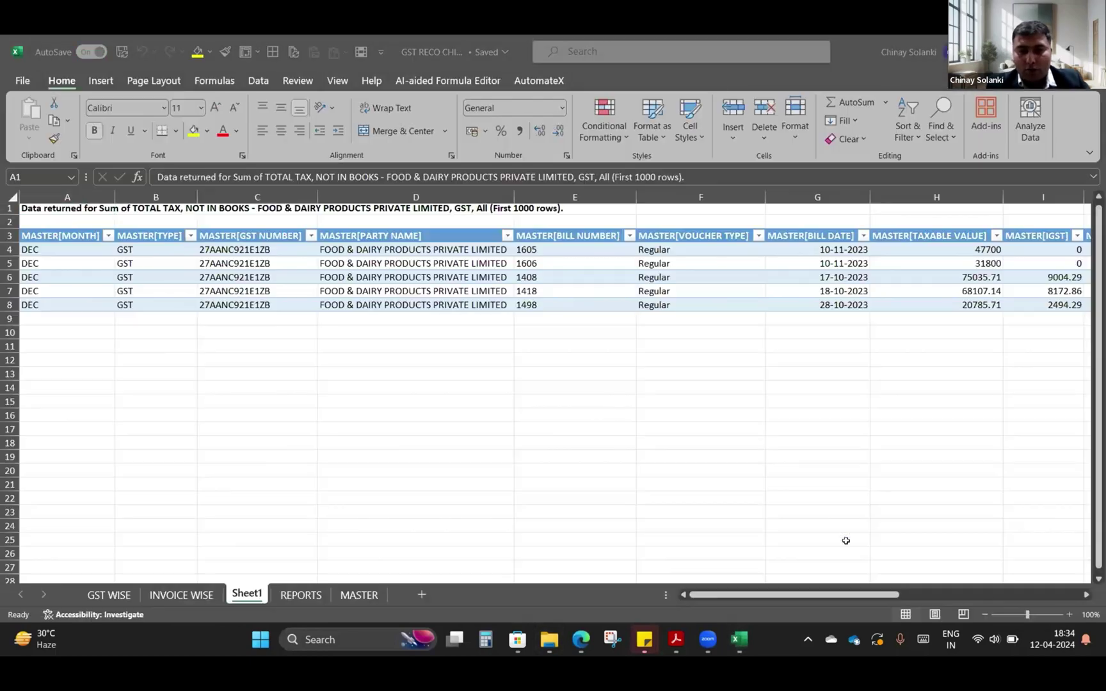
pyautogui.click(301, 594)
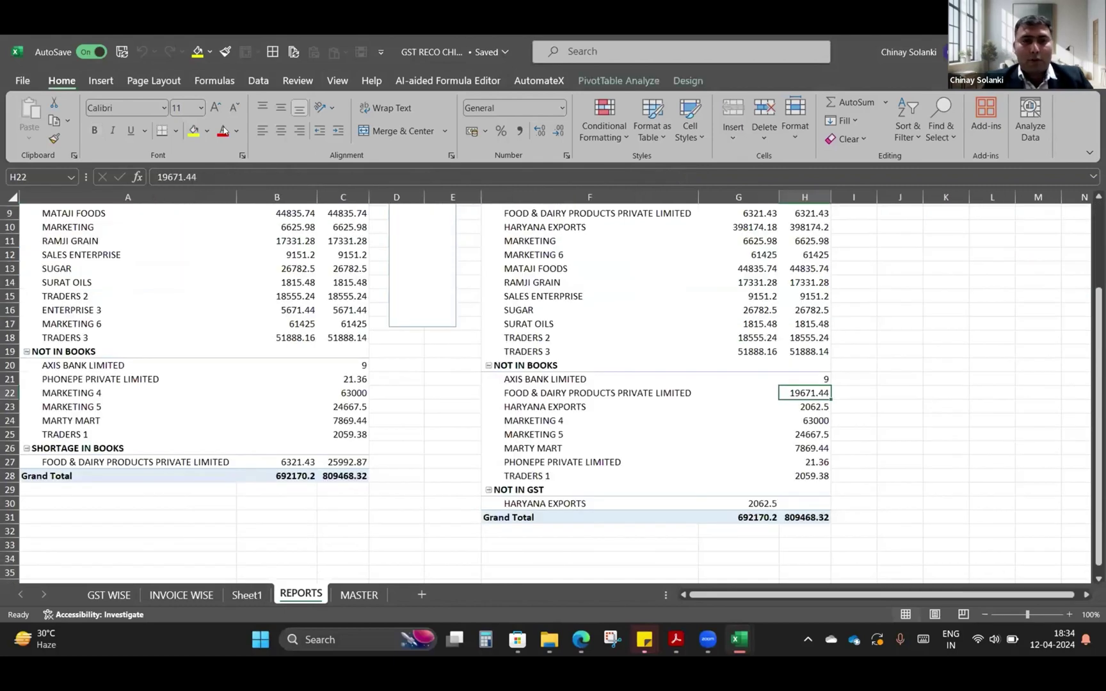
pyautogui.scroll(3, 229, 295)
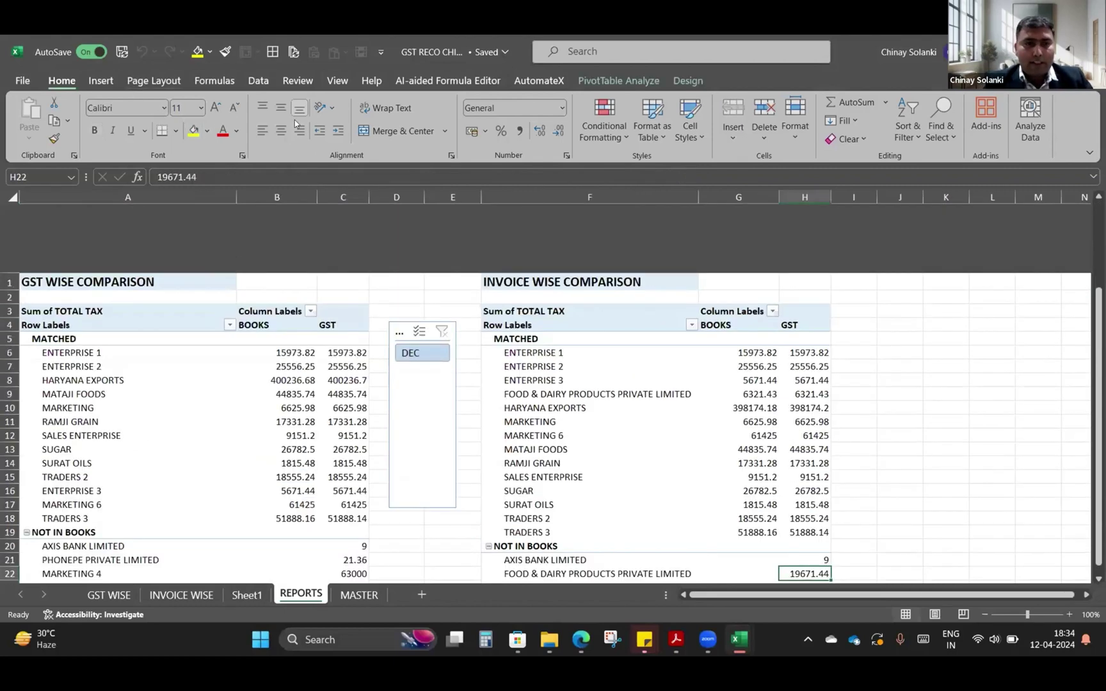
pyautogui.click(258, 80)
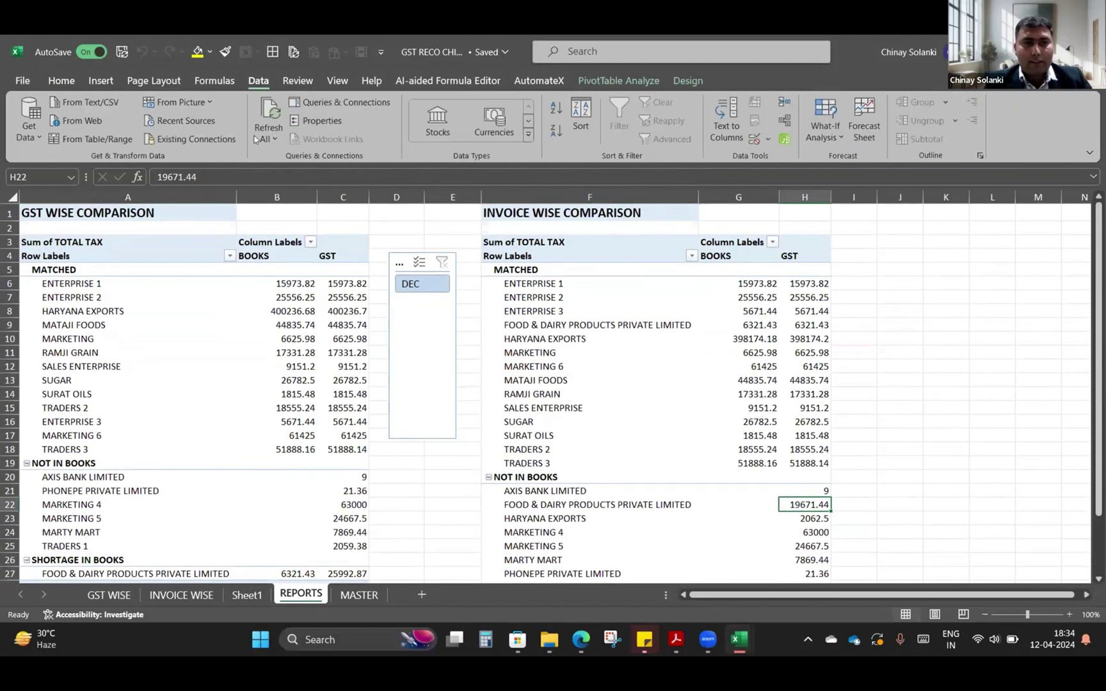
pyautogui.click(269, 138)
pyautogui.click(270, 156)
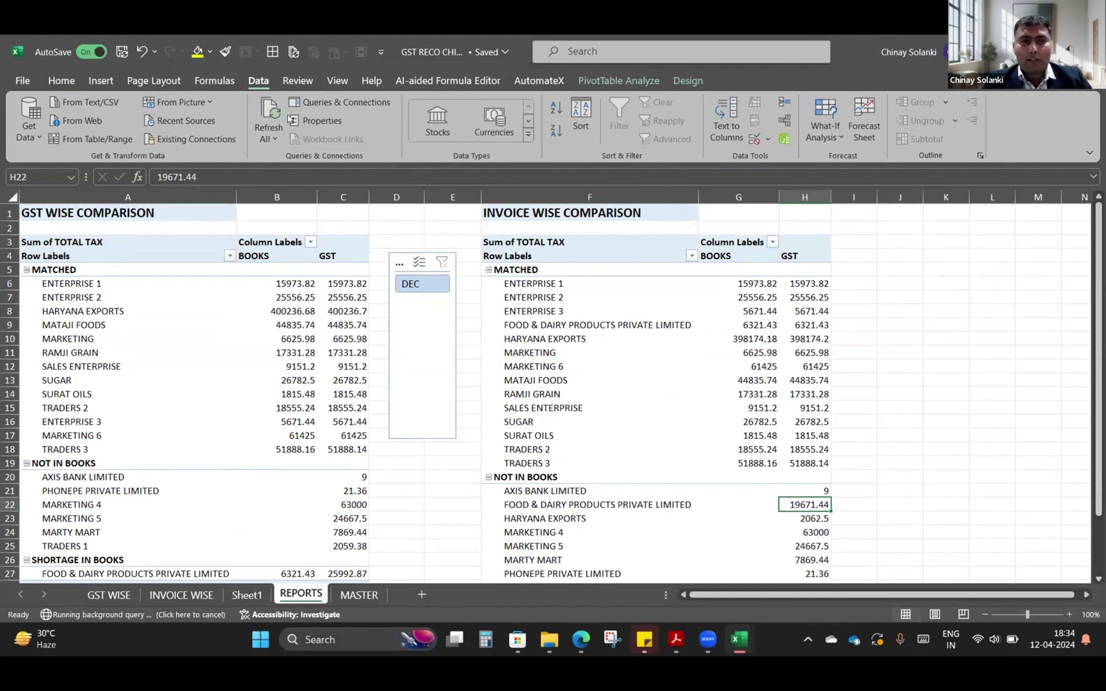
# Step: Try refreshing the GST WISE and INVOICE WISE pivots, then dismiss the file-in-use error
pyautogui.click(109, 595)
pyautogui.rightClick(136, 409)
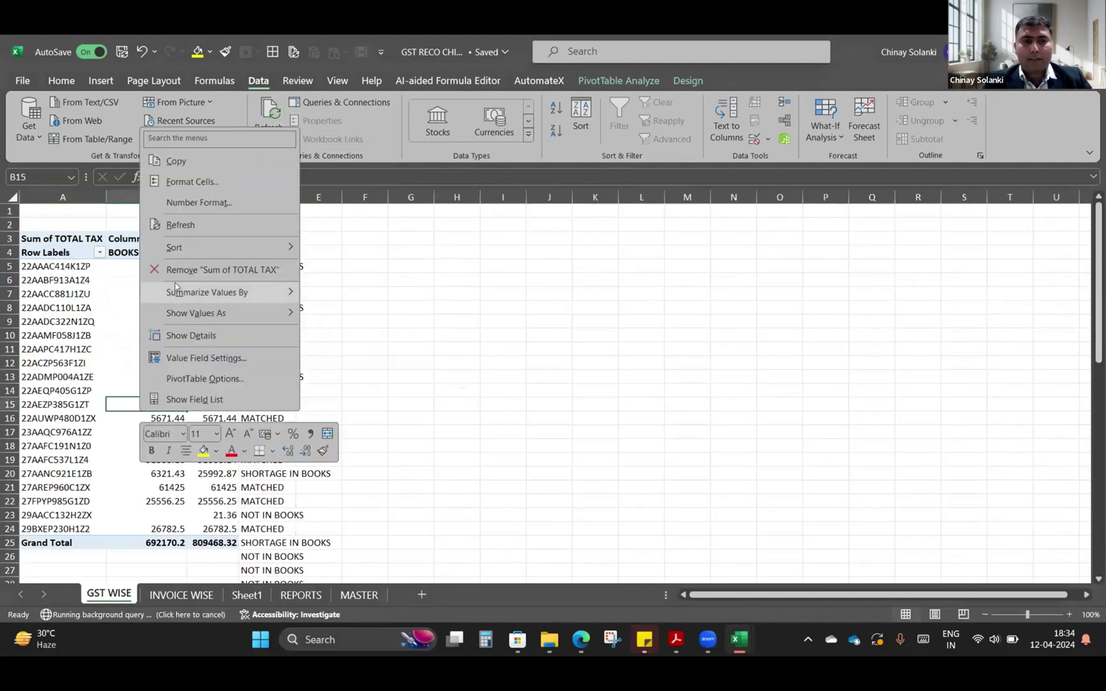
pyautogui.click(181, 226)
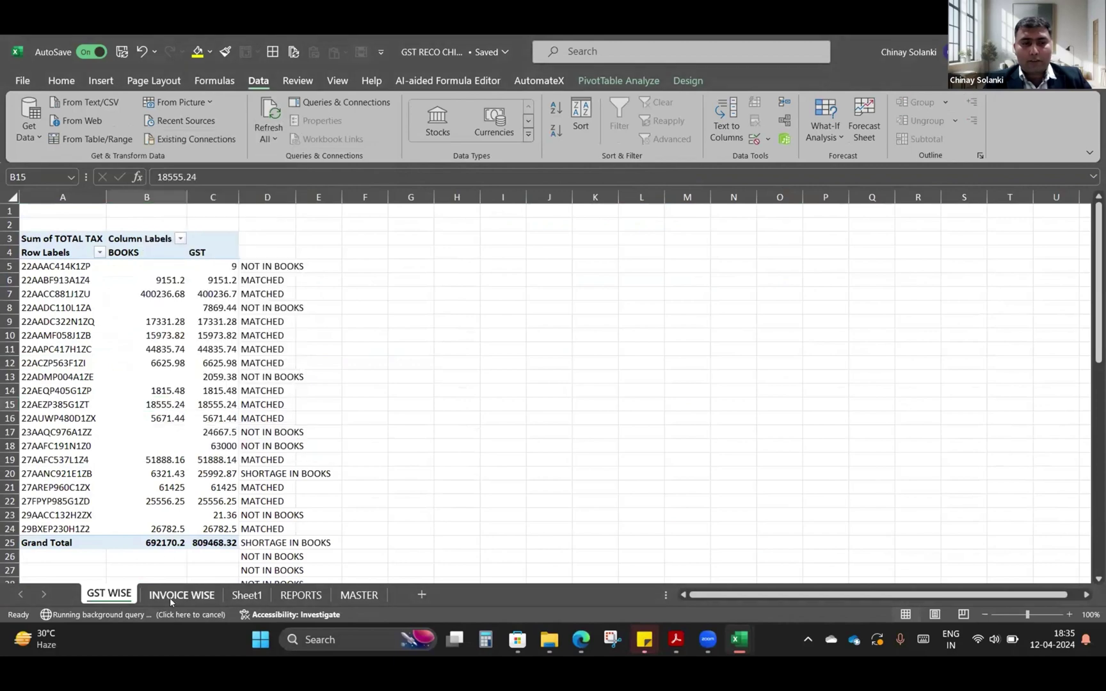
pyautogui.click(181, 594)
pyautogui.click(185, 351)
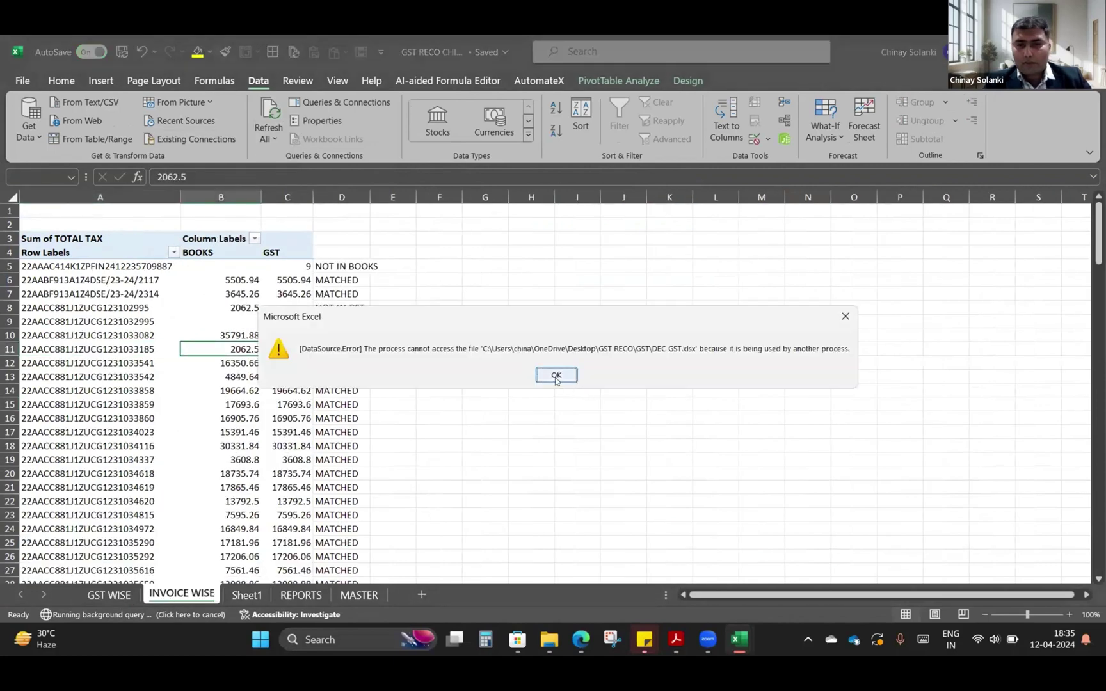
pyautogui.click(556, 377)
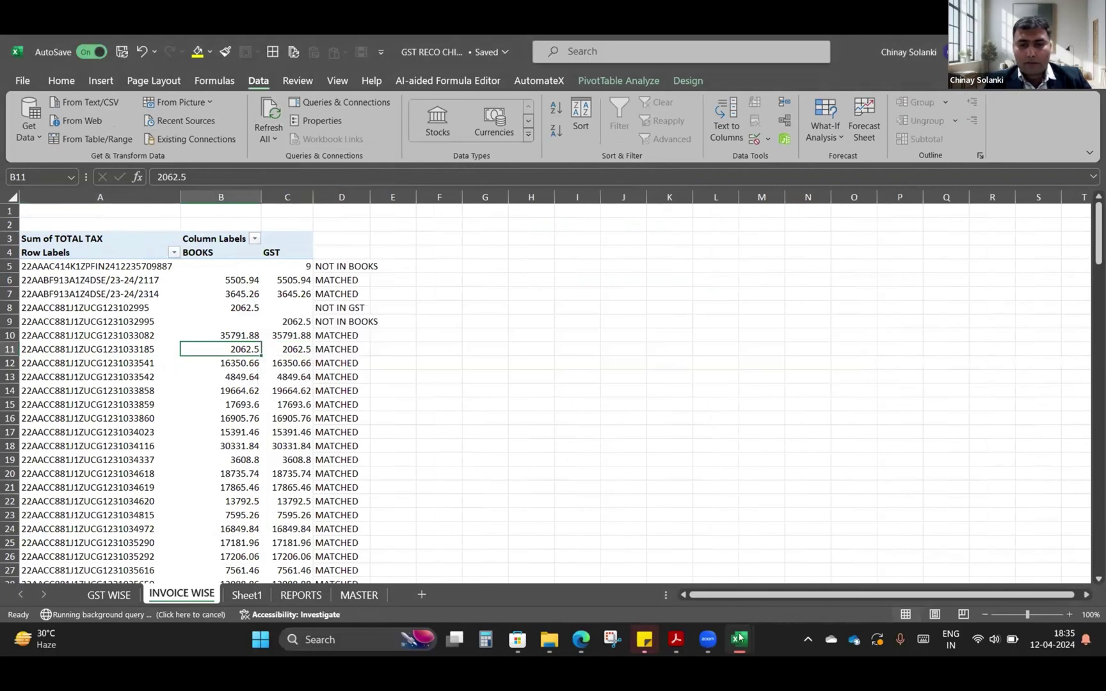
# Step: Close the open DEC GST and DEC BOOKS source workbooks
pyautogui.moveTo(739, 640)
pyautogui.click(777, 528)
pyautogui.hotkey('ctrl', 'w')
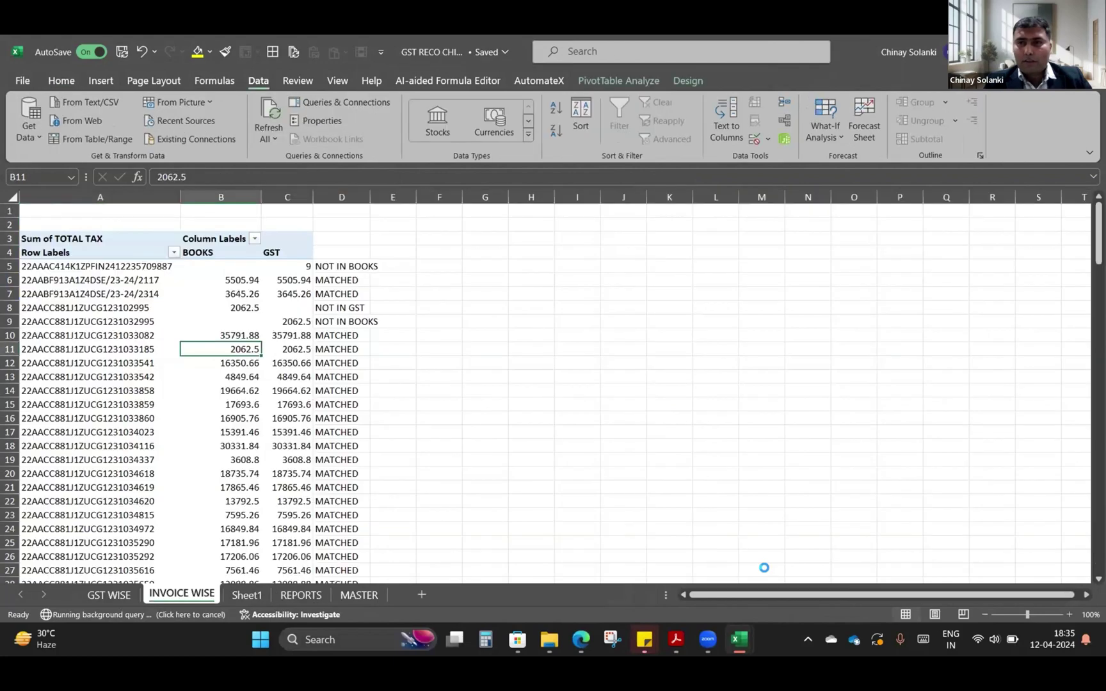
pyautogui.click(668, 566)
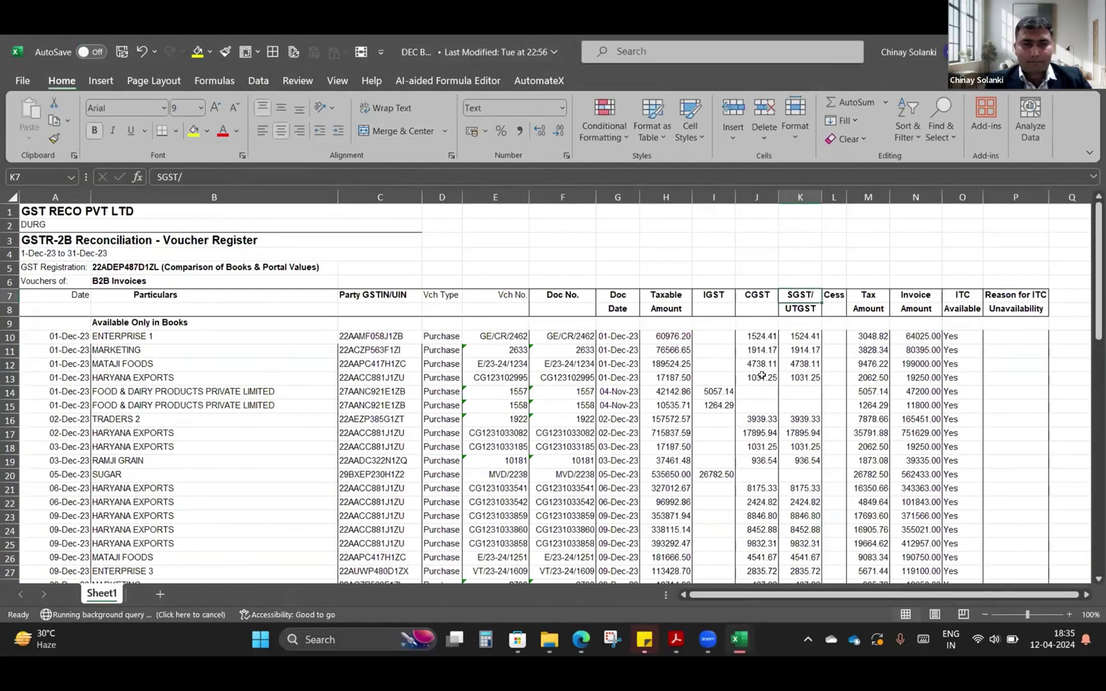
pyautogui.hotkey('ctrl', 'w')
# Step: Refresh the invoice-wise pivot and the GST-wise comparison pivot on REPORTS
pyautogui.click(98, 389)
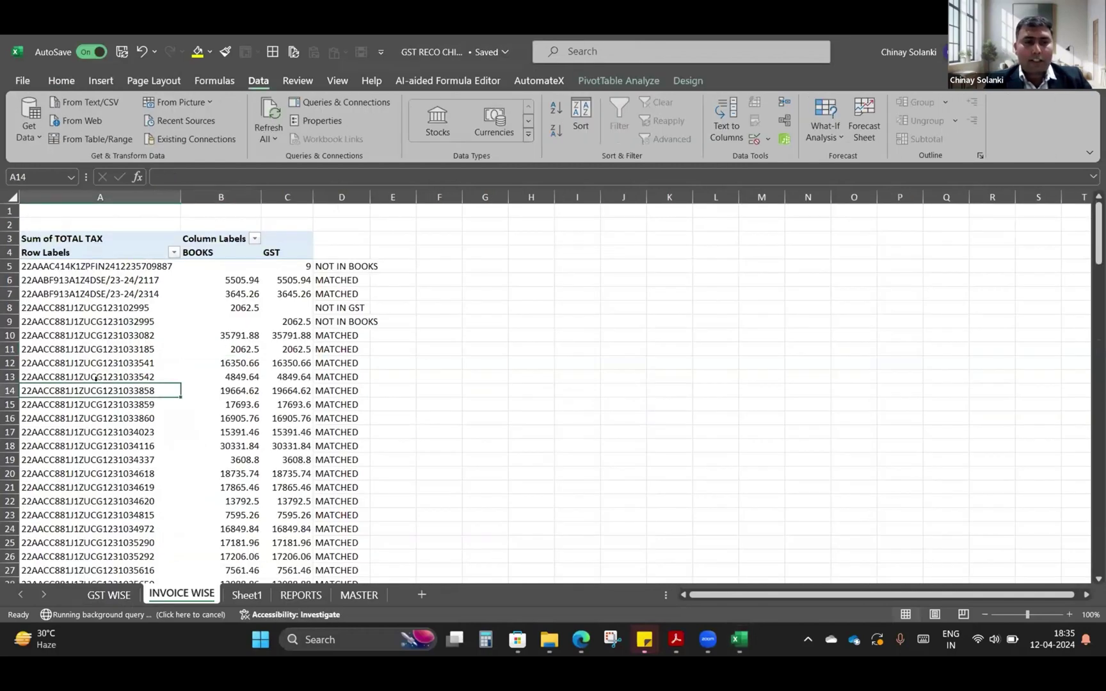
pyautogui.rightClick(98, 389)
pyautogui.click(139, 267)
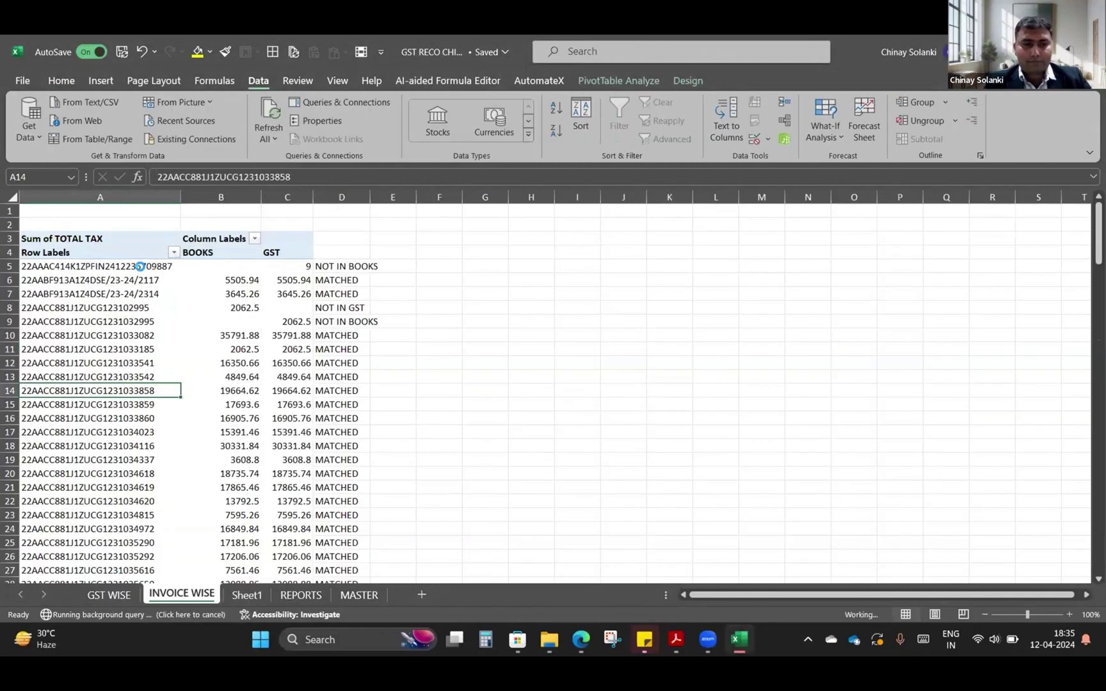
pyautogui.click(288, 594)
pyautogui.rightClick(235, 310)
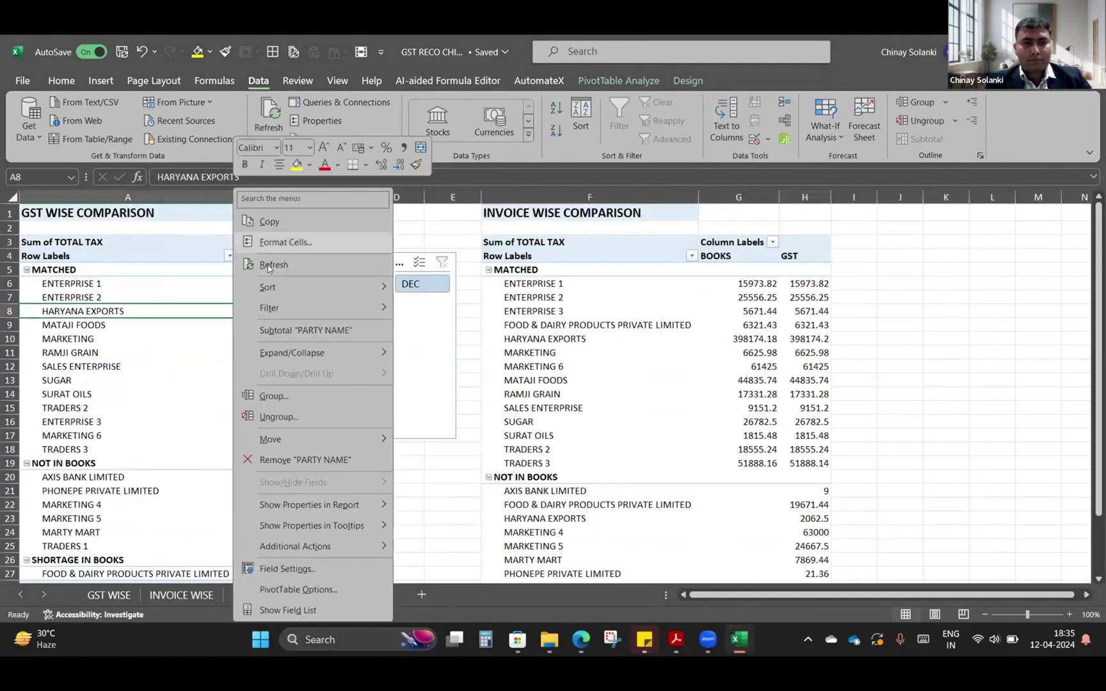
pyautogui.click(268, 265)
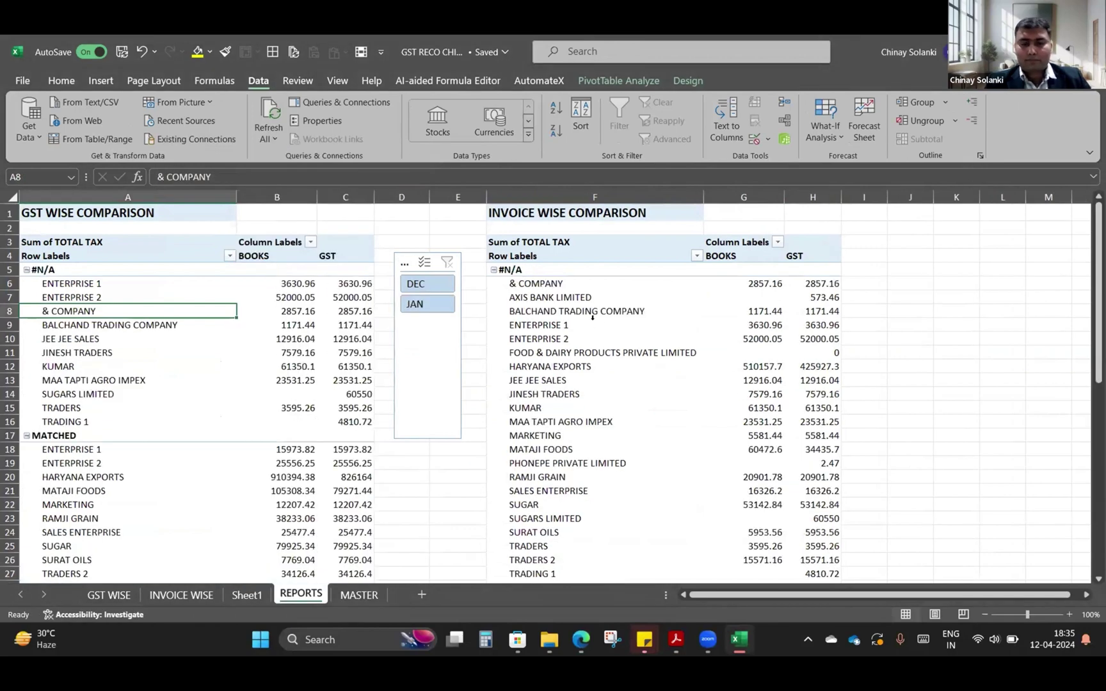
# Step: Refresh the REPORTS GST-wise comparison and the GST WISE pivot again to clear #N/A
pyautogui.click(595, 324)
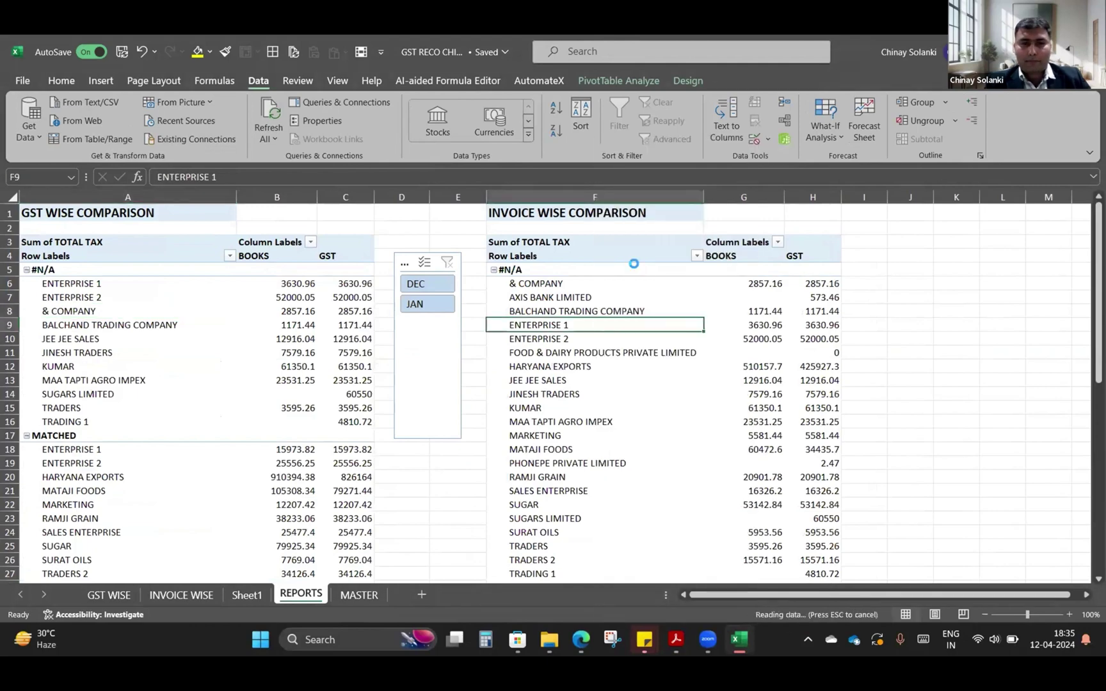
pyautogui.rightClick(218, 325)
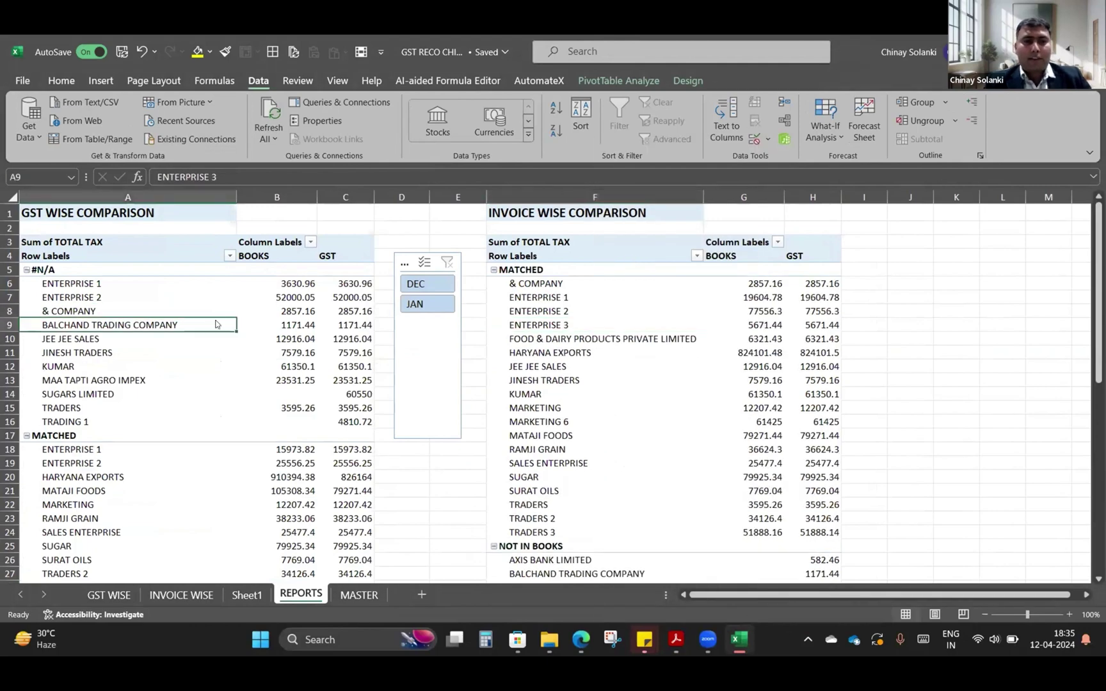
pyautogui.click(244, 262)
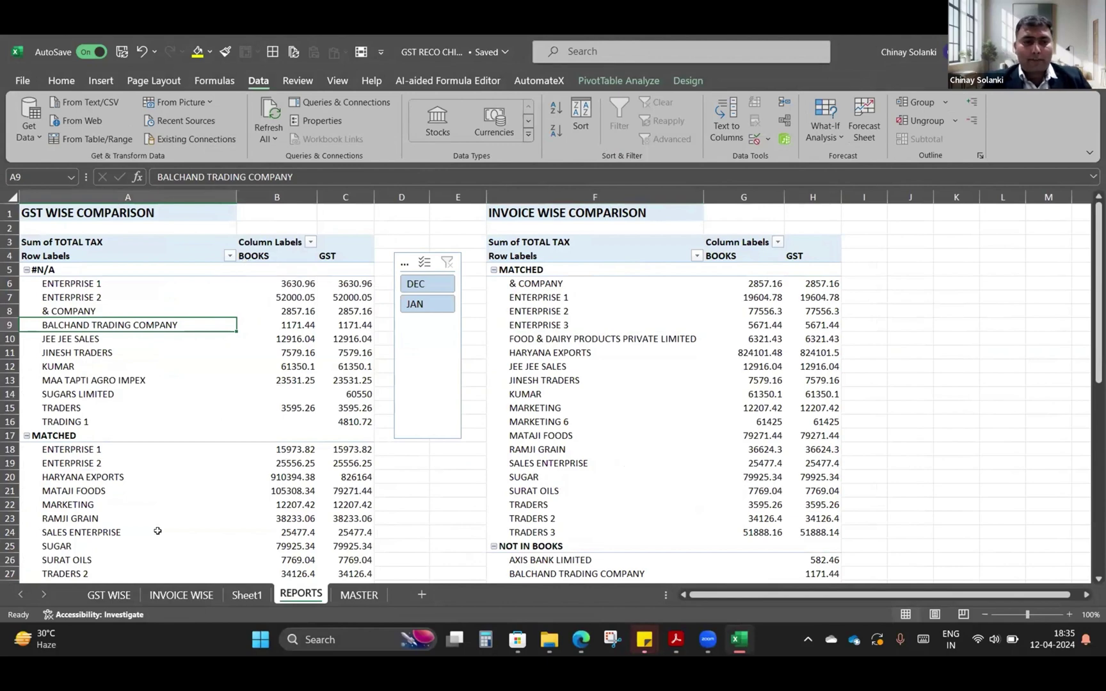
pyautogui.click(107, 586)
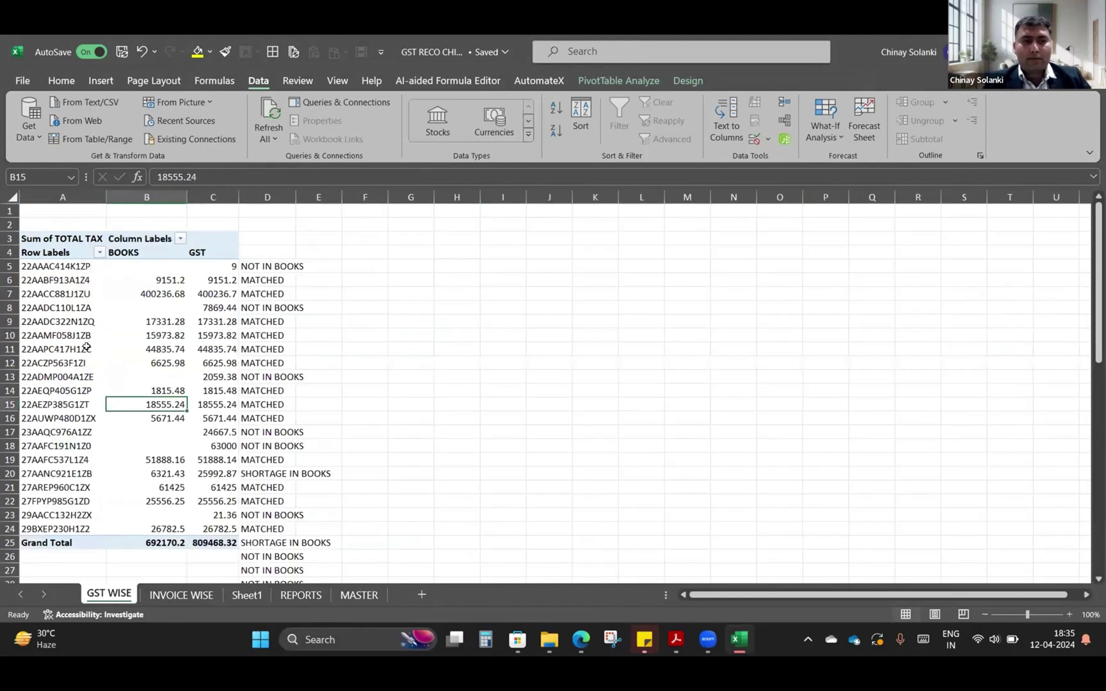
pyautogui.rightClick(86, 349)
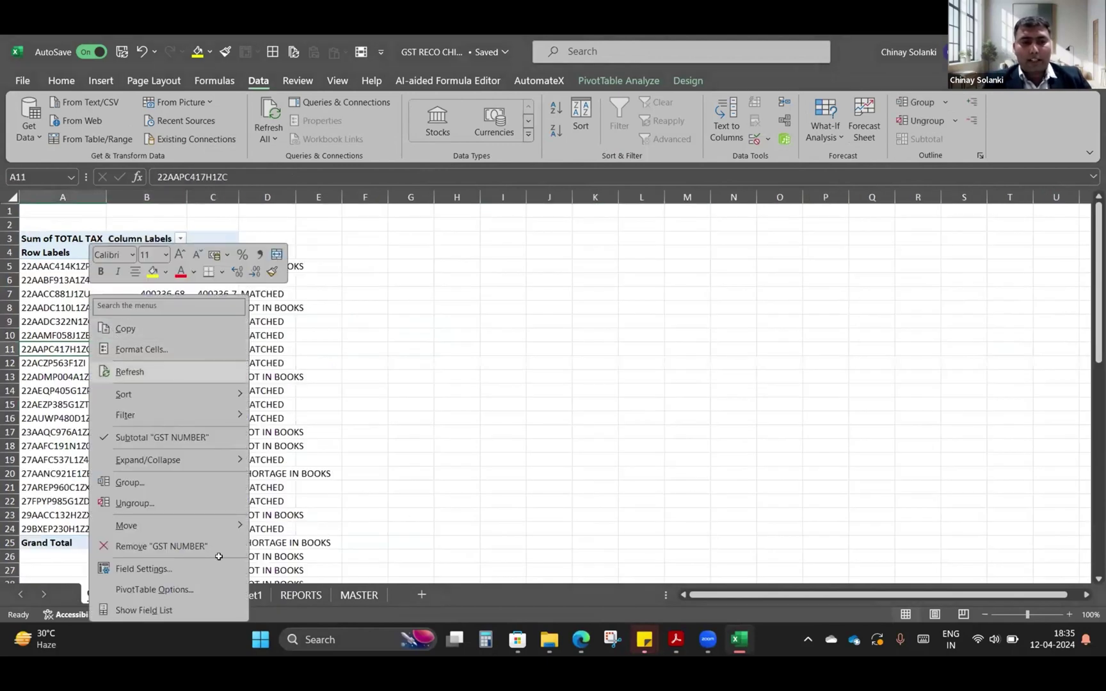
pyautogui.click(307, 594)
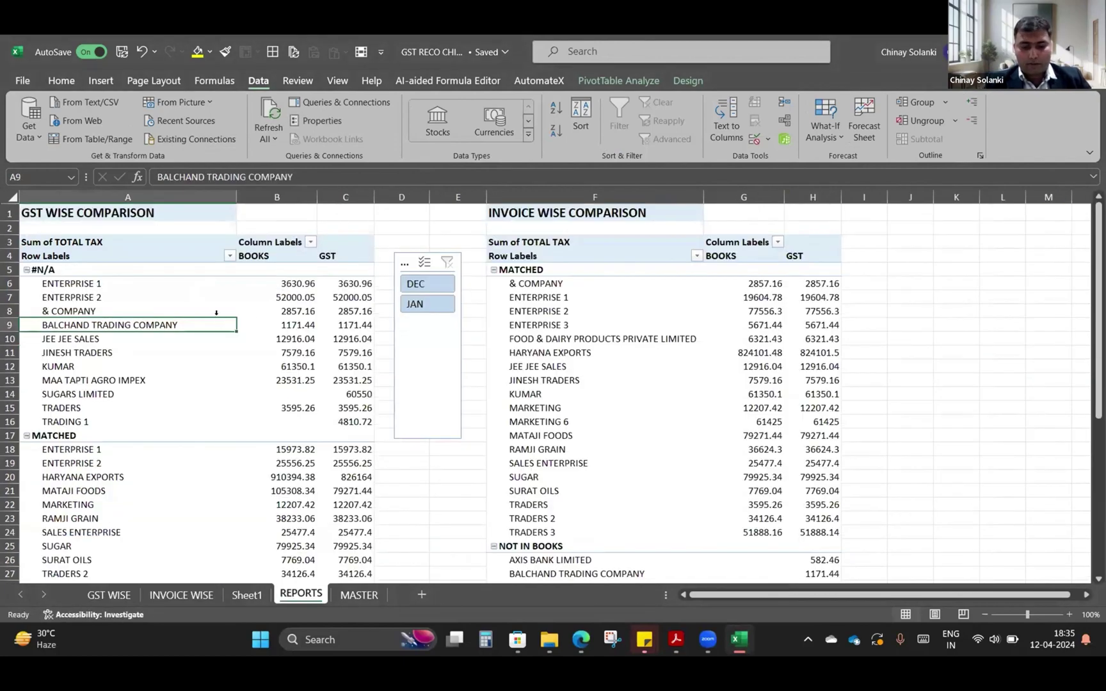
pyautogui.rightClick(151, 365)
pyautogui.click(195, 263)
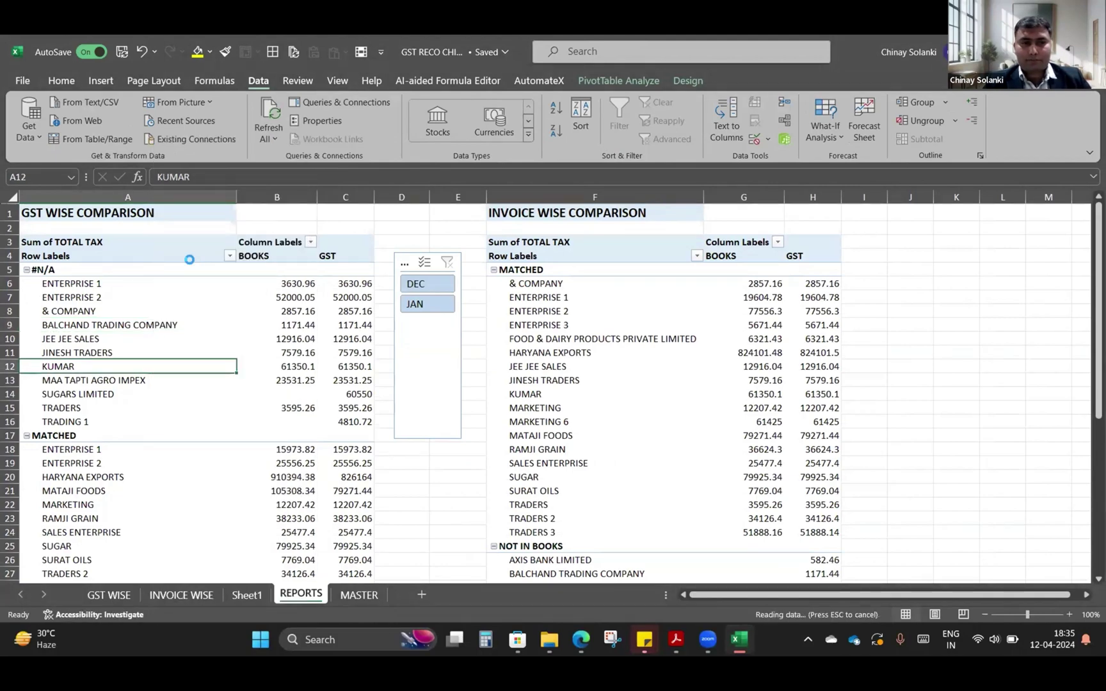
# Step: Select only JAN in the MONTH slicer and pick HARYANA EXPORTS' books tax amount
pyautogui.click(408, 315)
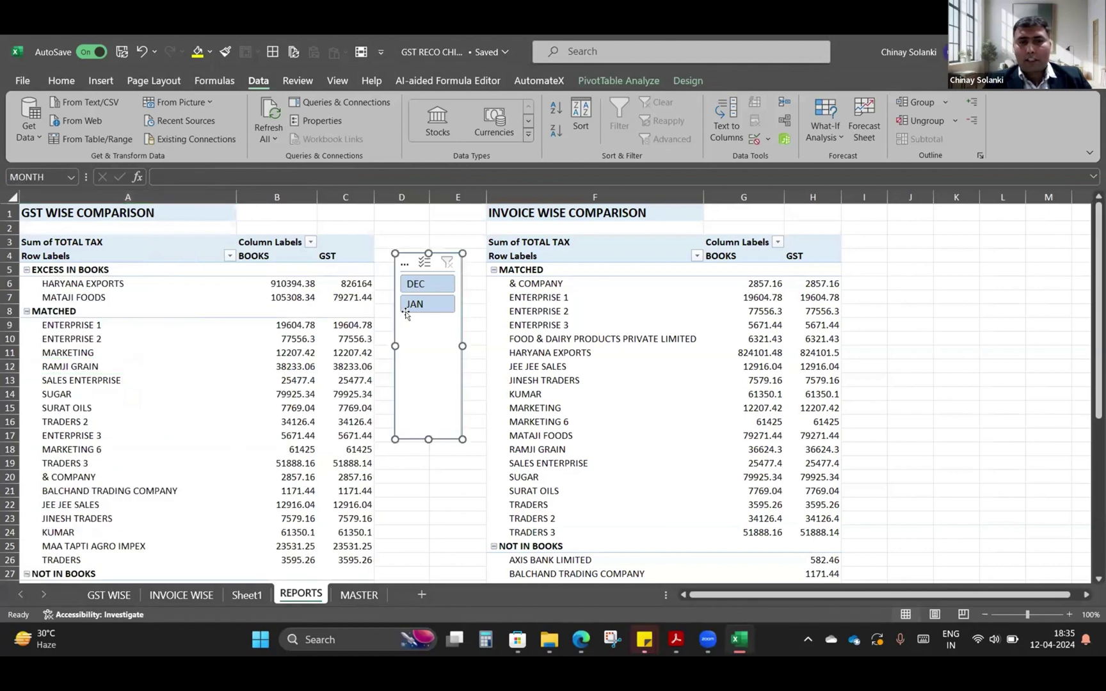
pyautogui.click(413, 310)
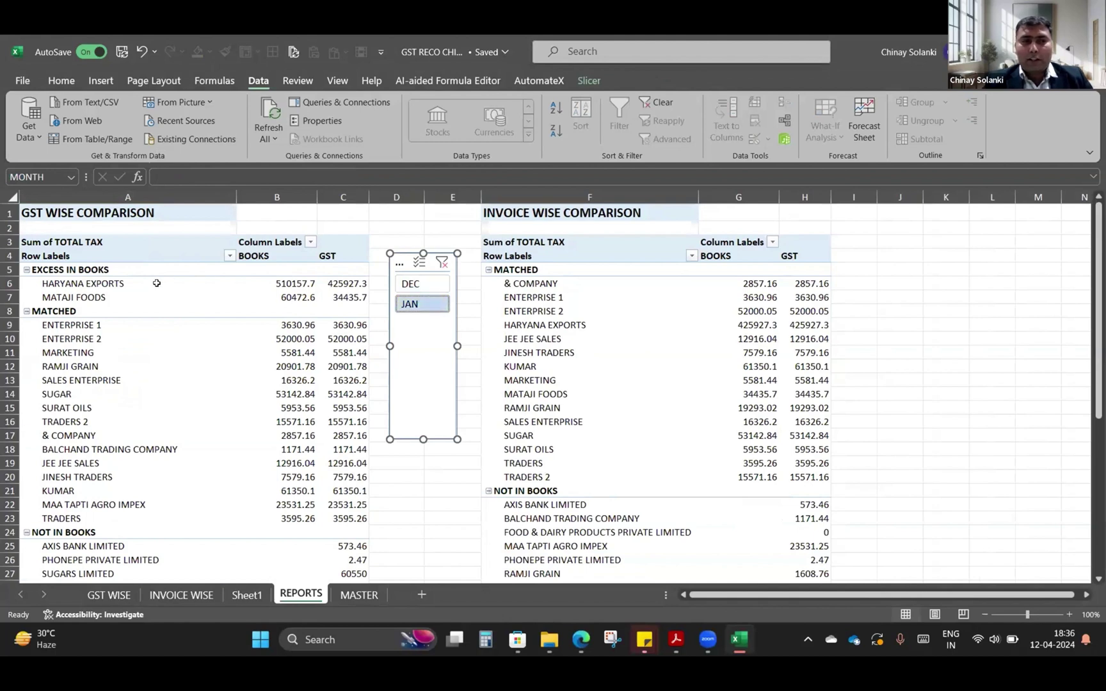
pyautogui.click(133, 283)
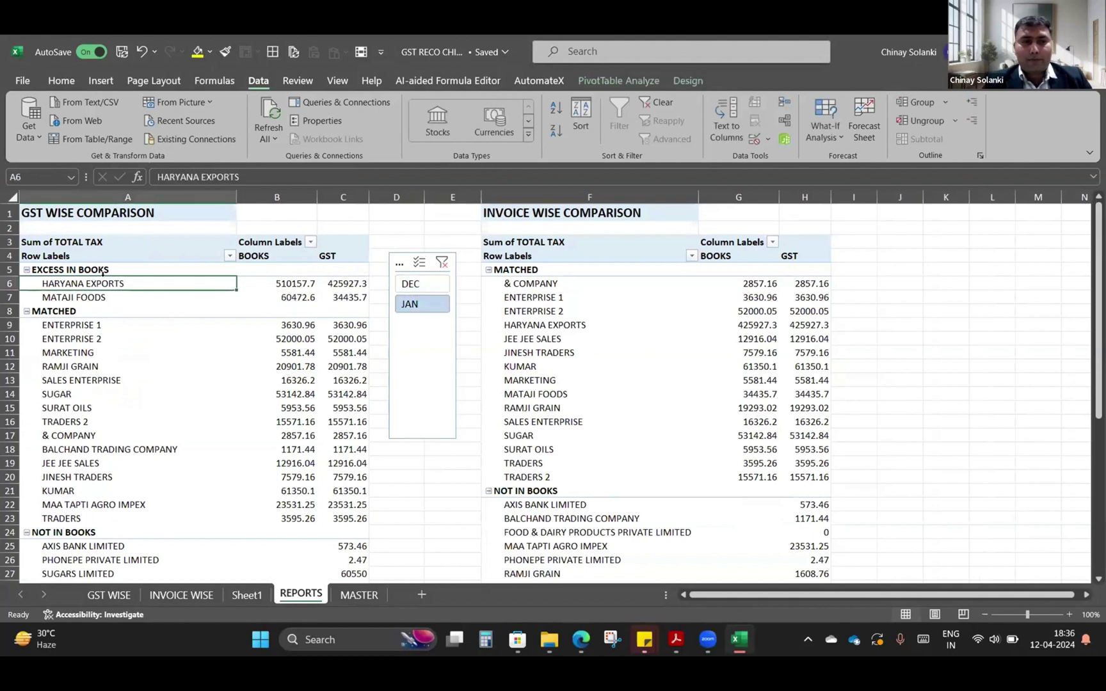
pyautogui.click(285, 284)
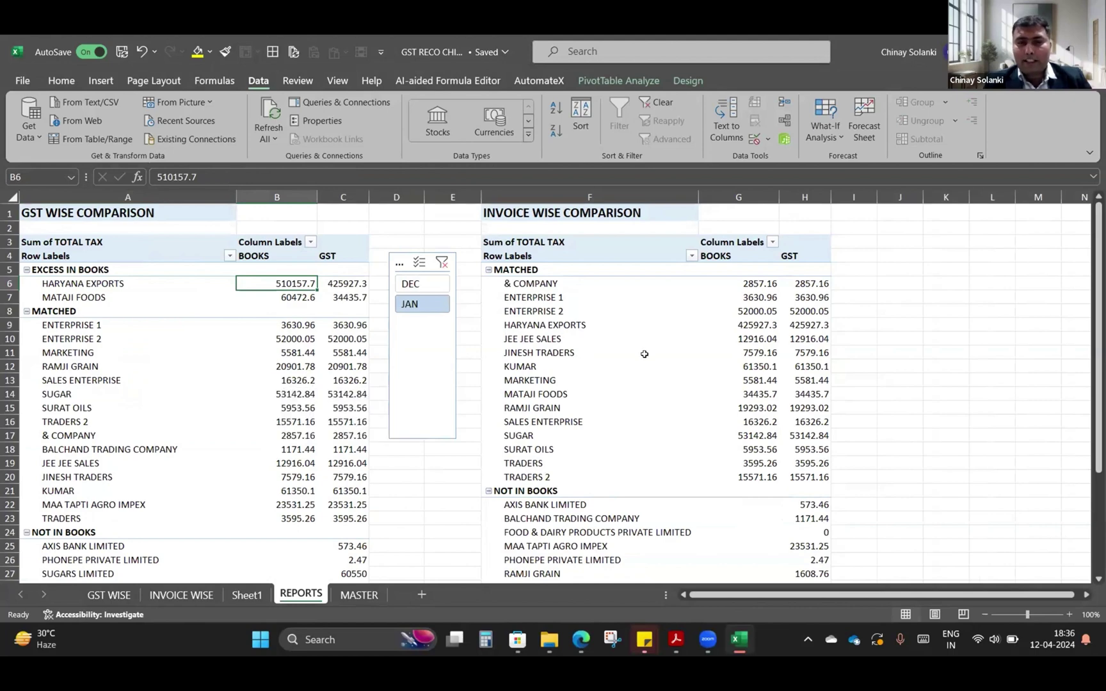
# Step: Double-click HARYANA EXPORTS' 84230.4 Not in GST cell (G32) to create its drill-down sheet
pyautogui.scroll(-2, 644, 354)
pyautogui.scroll(-1, 643, 354)
pyautogui.scroll(-1, 643, 354)
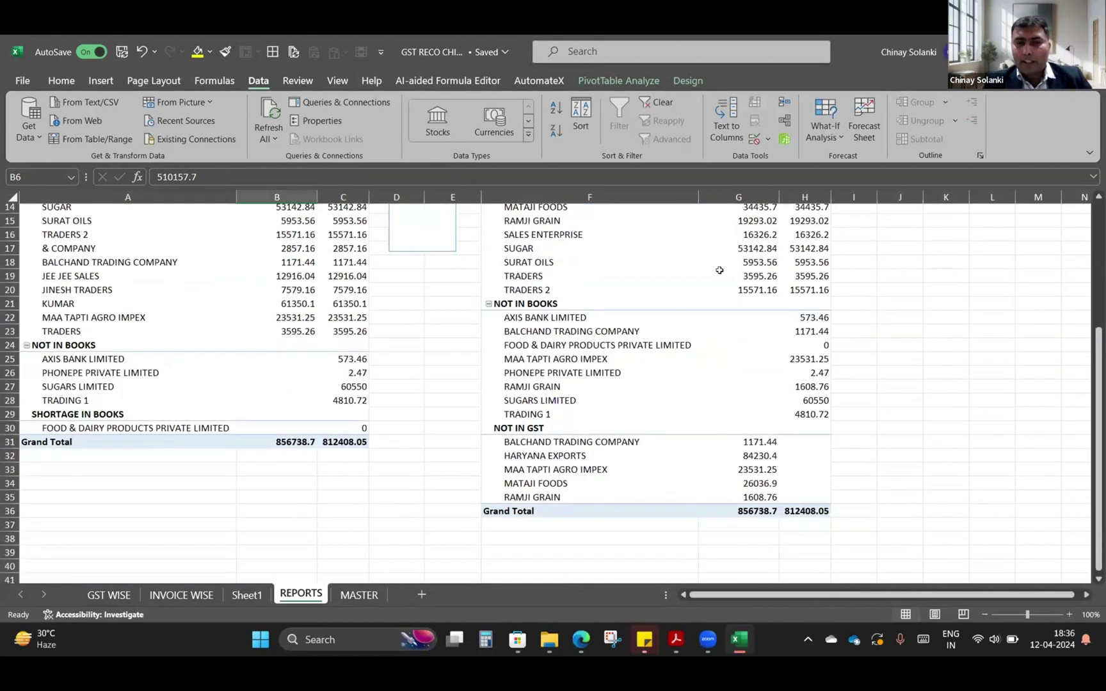
pyautogui.click(635, 278)
pyautogui.scroll(1, 634, 278)
pyautogui.scroll(3, 635, 278)
pyautogui.scroll(-1, 635, 277)
pyautogui.scroll(-3, 634, 276)
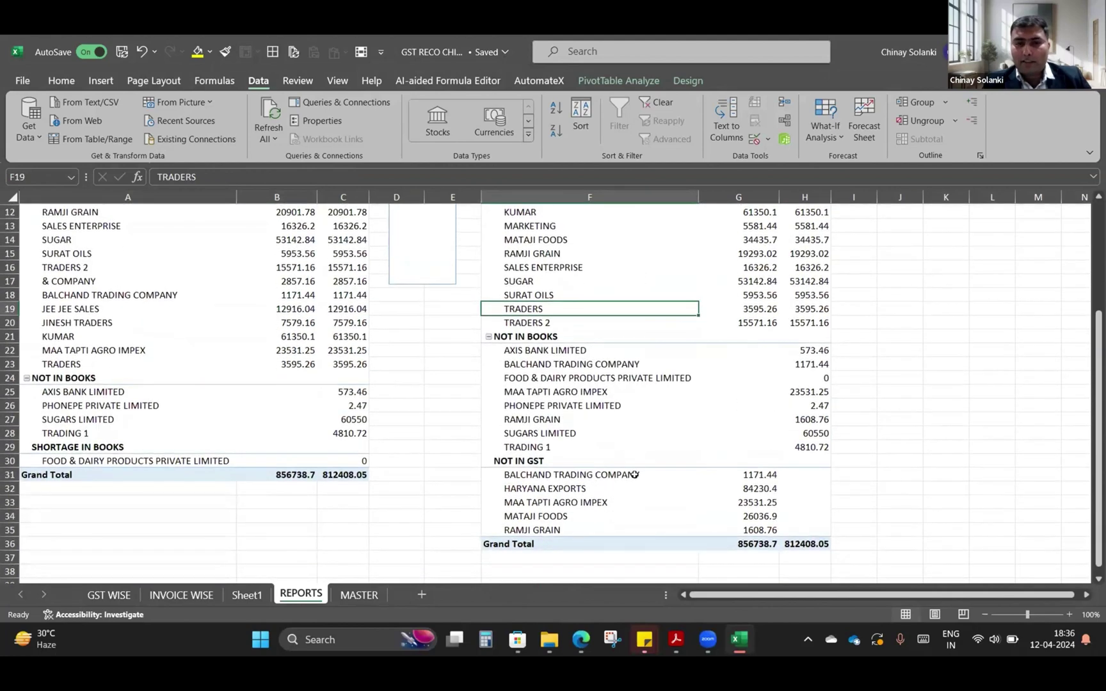
pyautogui.click(612, 474)
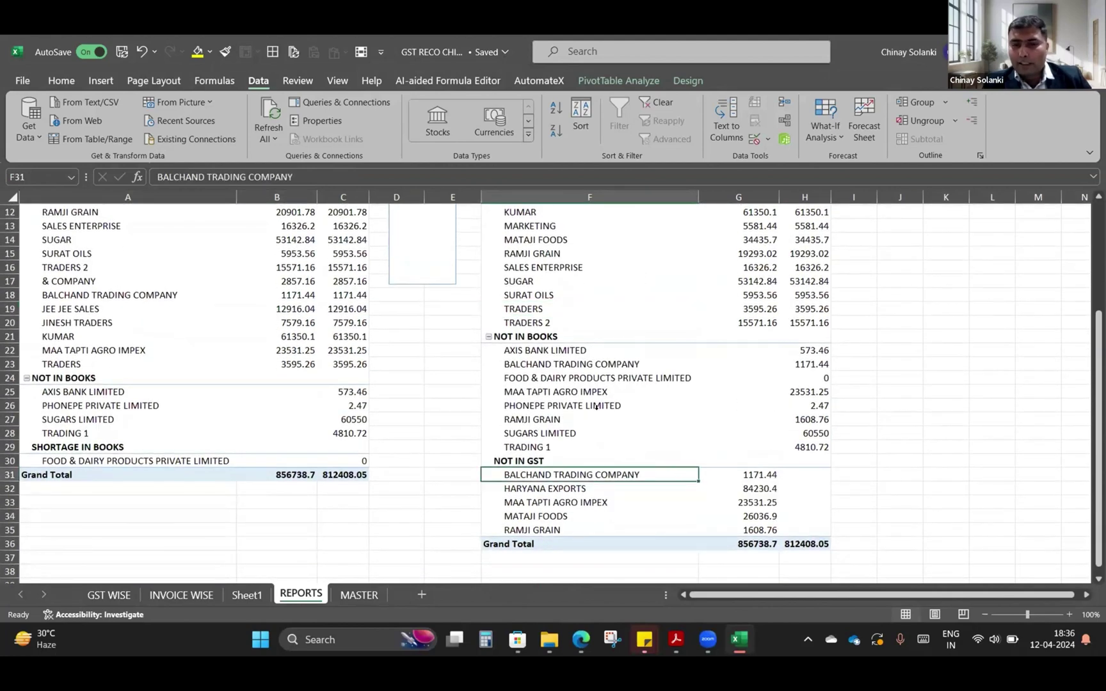
pyautogui.scroll(1, 640, 425)
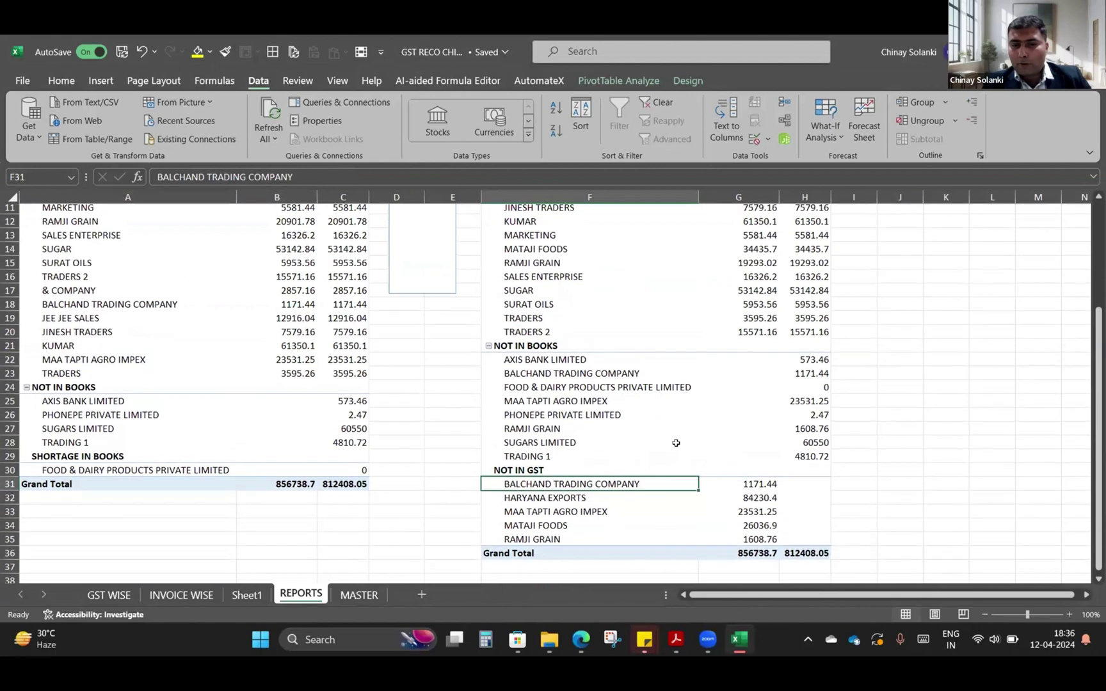
pyautogui.click(753, 495)
pyautogui.doubleClick(752, 496)
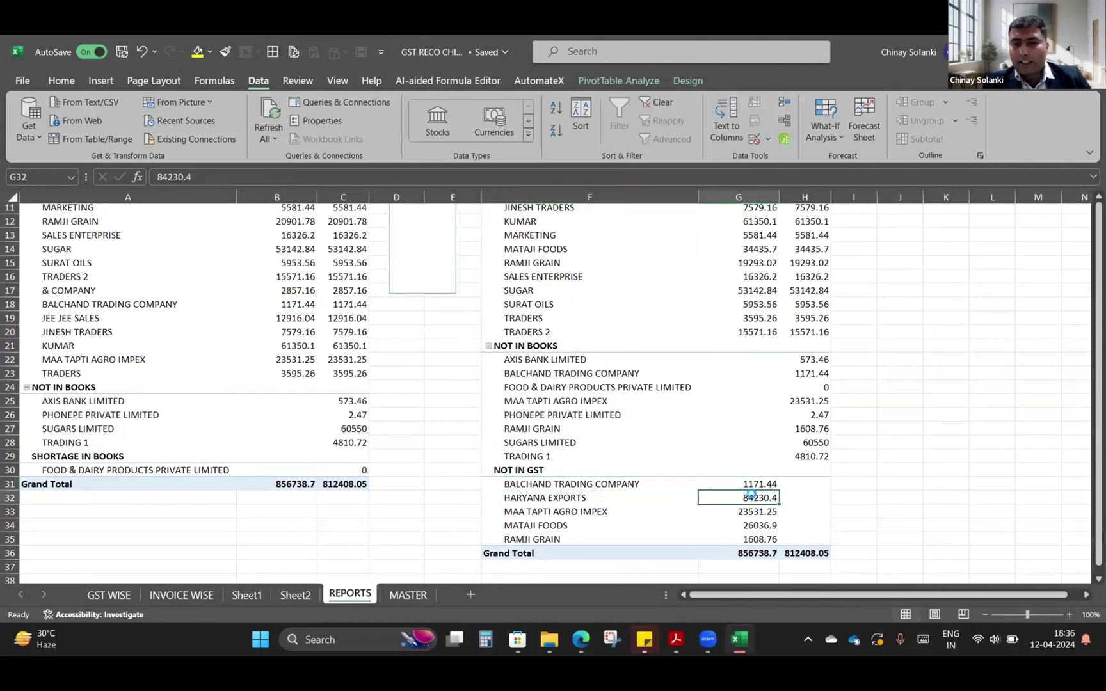
# Step: Scroll across the five HARYANA EXPORTS invoice rows on Sheet2, then return to REPORTS
pyautogui.hscroll(5, 752, 494)
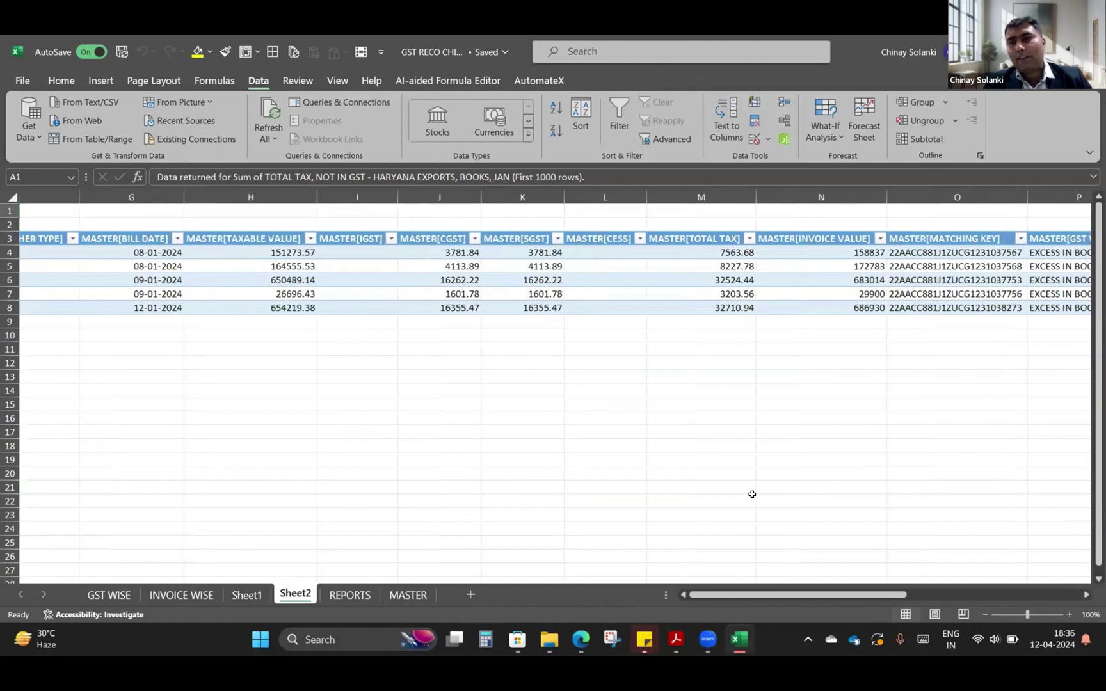
pyautogui.hscroll(3, 752, 495)
pyautogui.hscroll(2, 753, 495)
pyautogui.hscroll(1, 752, 495)
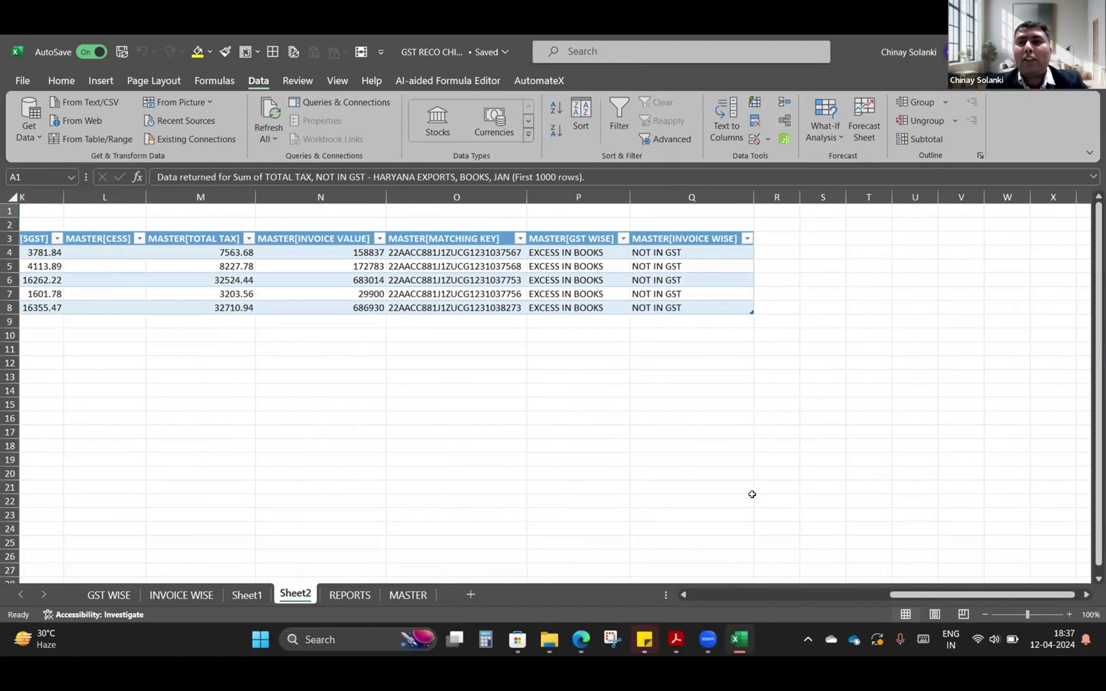
pyautogui.click(339, 595)
pyautogui.scroll(3, 268, 446)
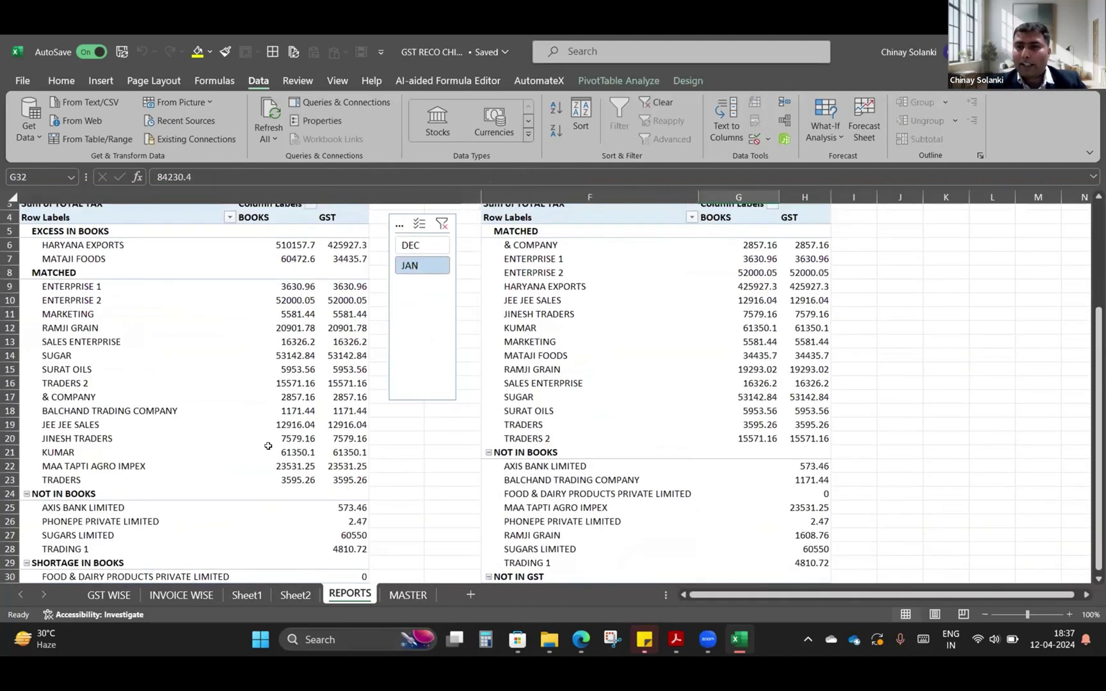